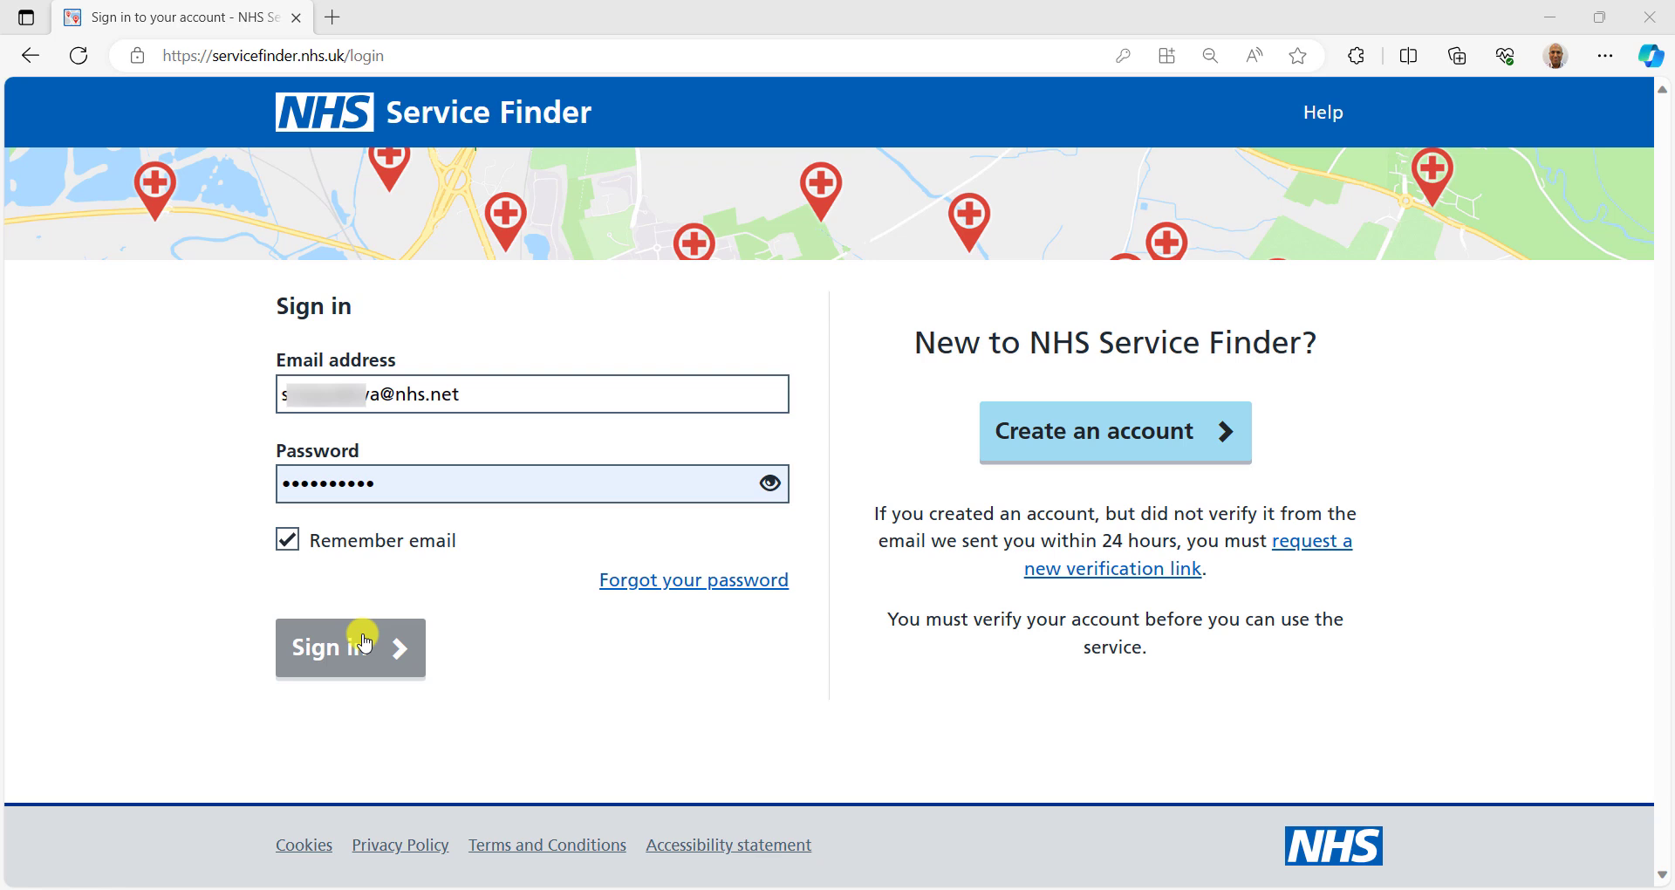
# - Sign in and save Wellington House, Waterloo Road, London as the location for a search near SE1 8UG
pyautogui.click(364, 643)
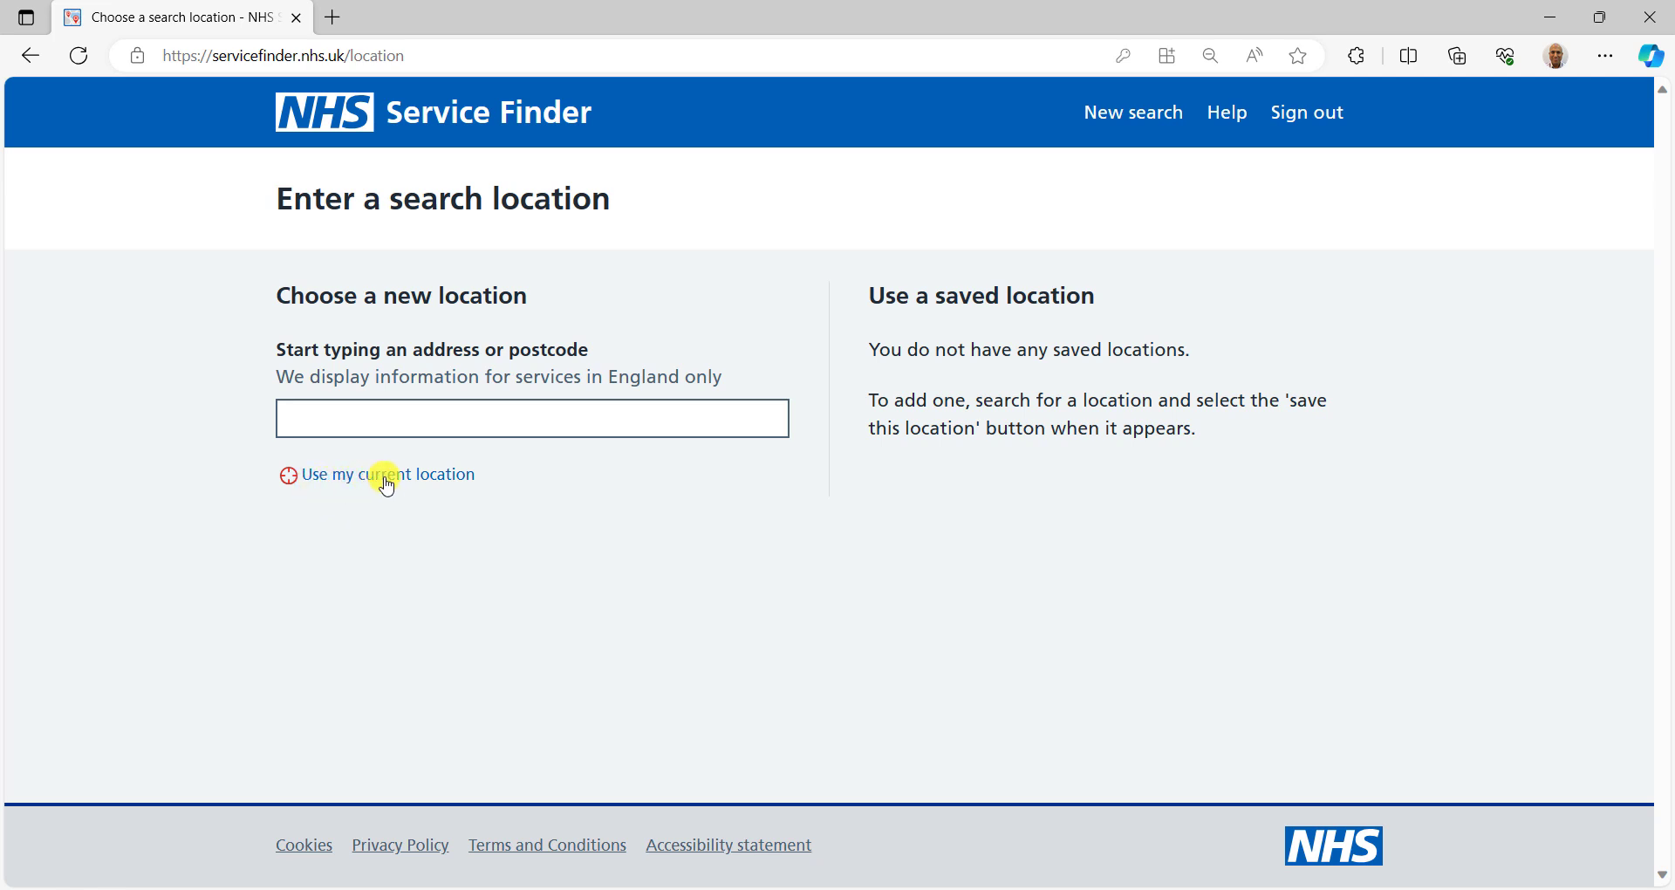
pyautogui.click(338, 422)
pyautogui.write('we')
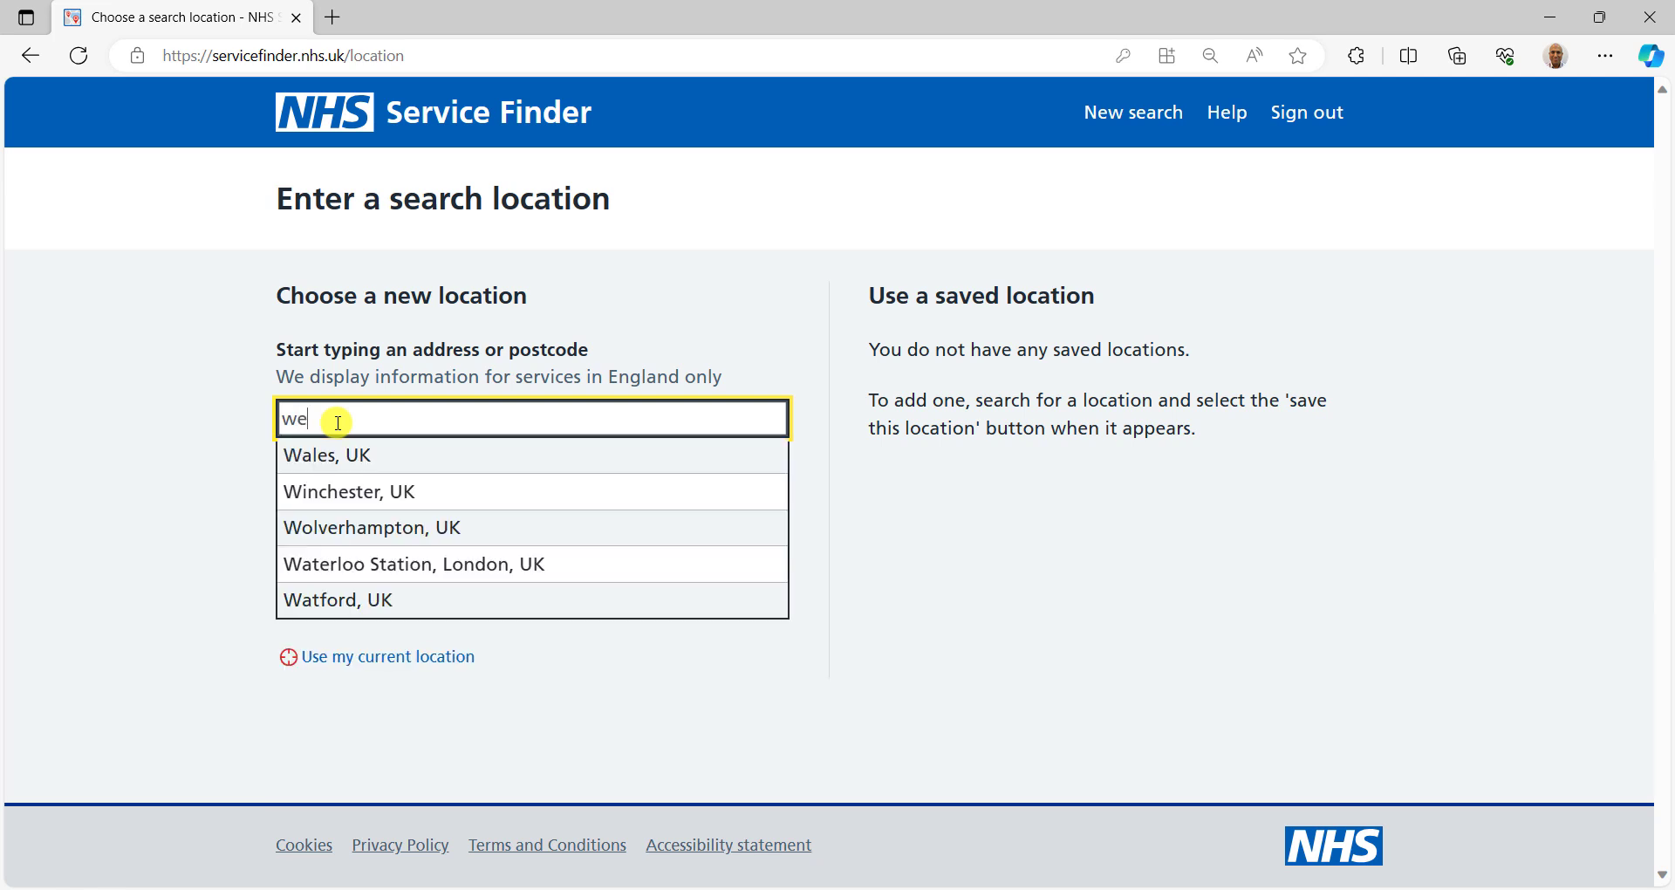
pyautogui.write('llington house')
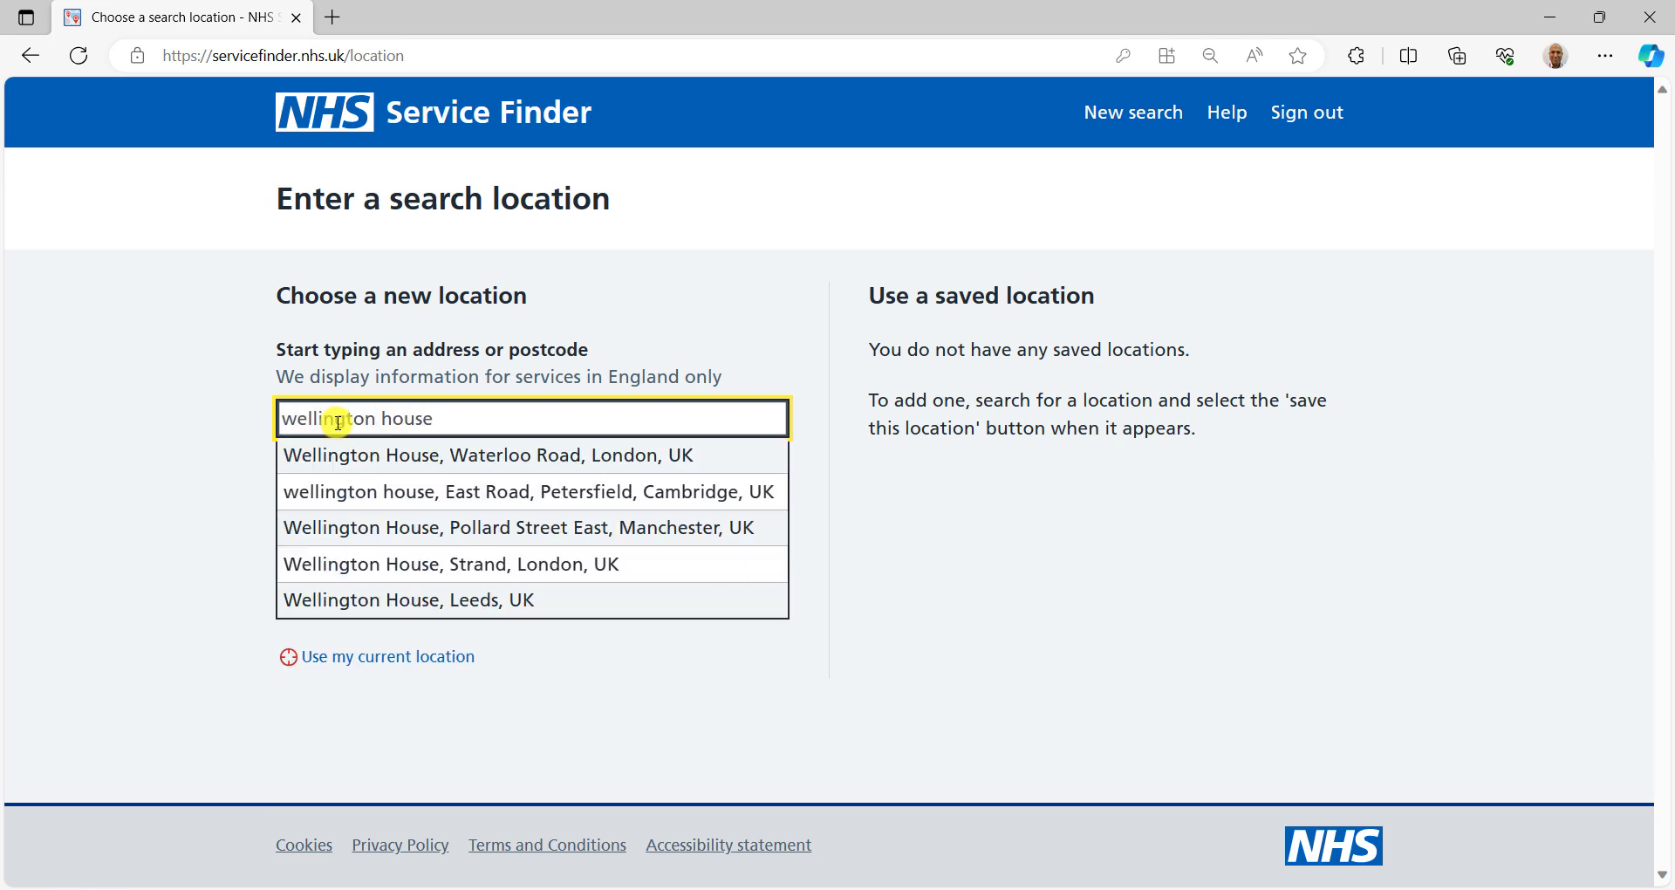
pyautogui.click(378, 455)
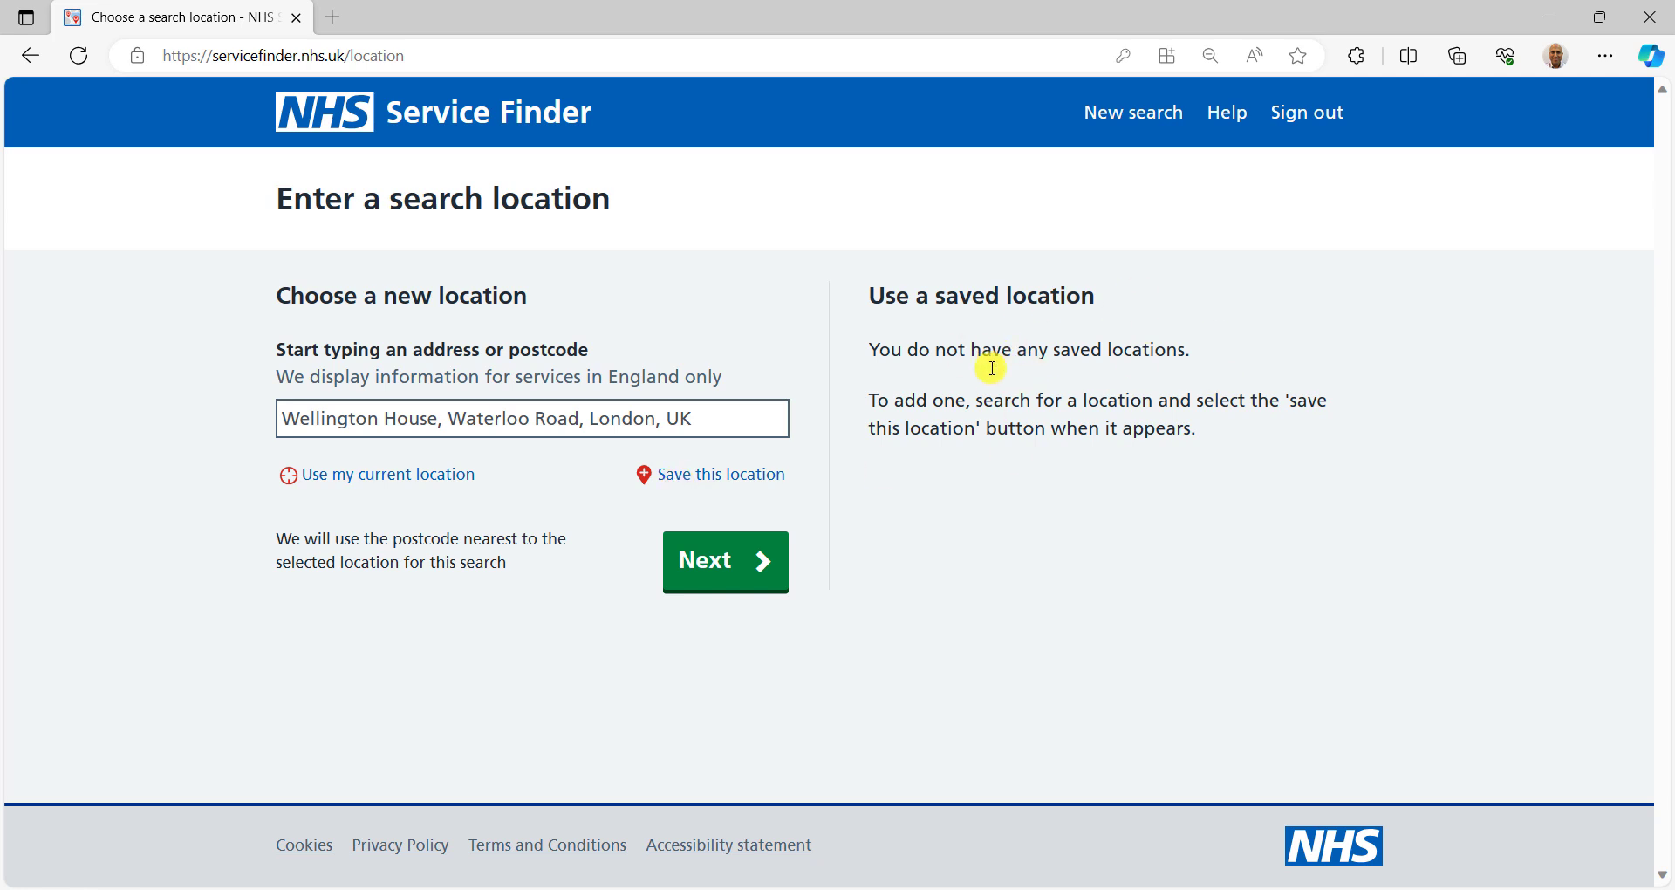
pyautogui.click(710, 477)
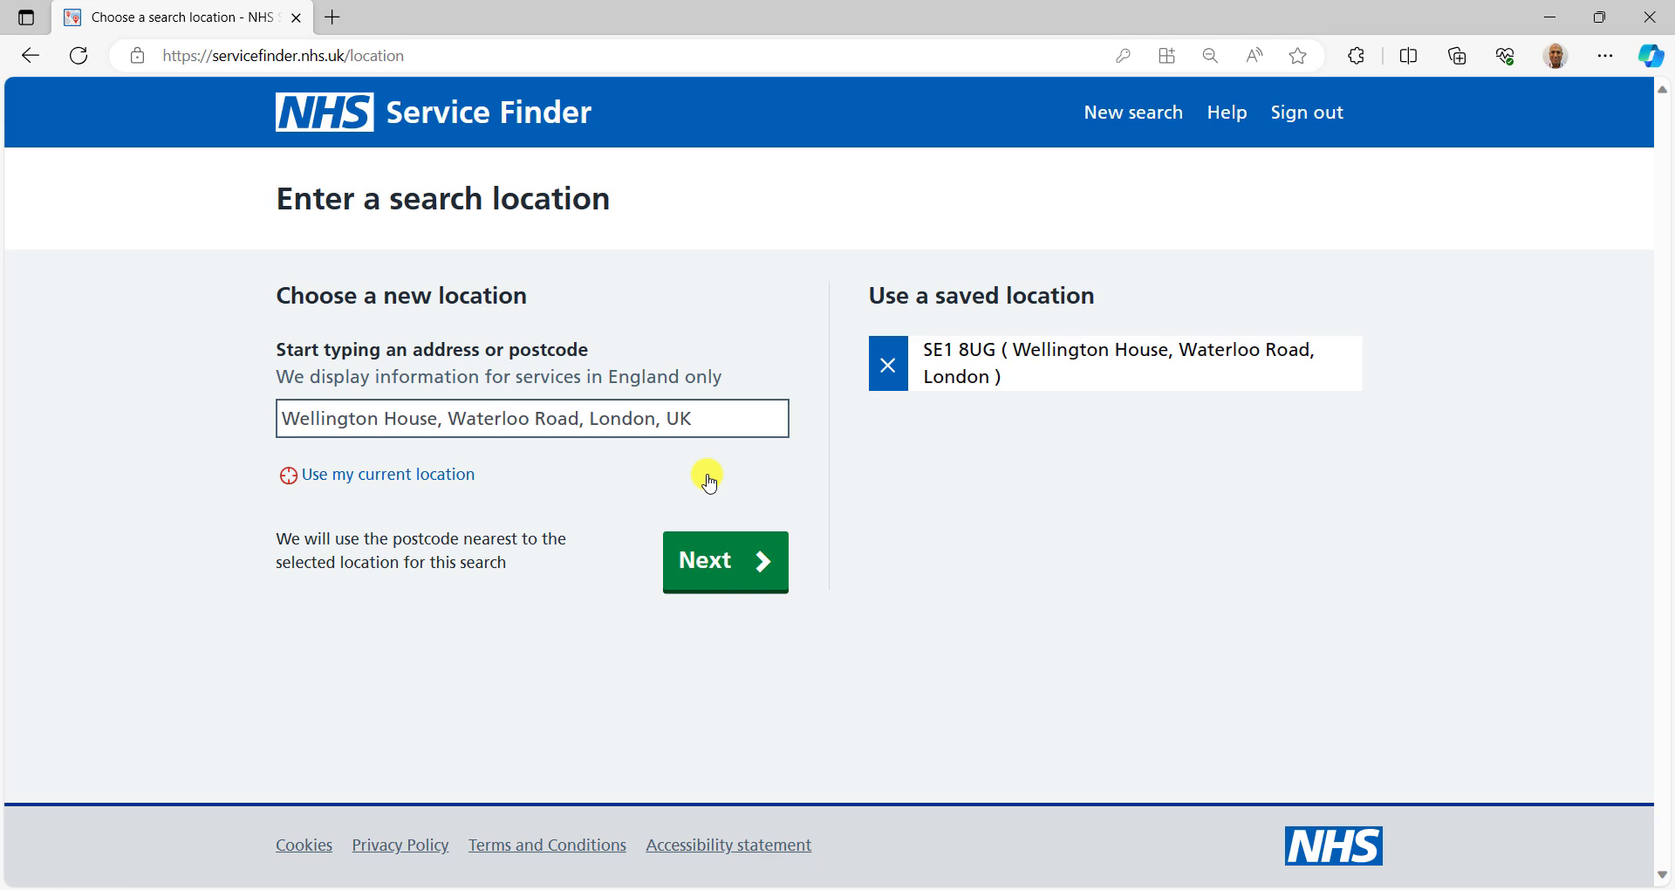
pyautogui.click(711, 561)
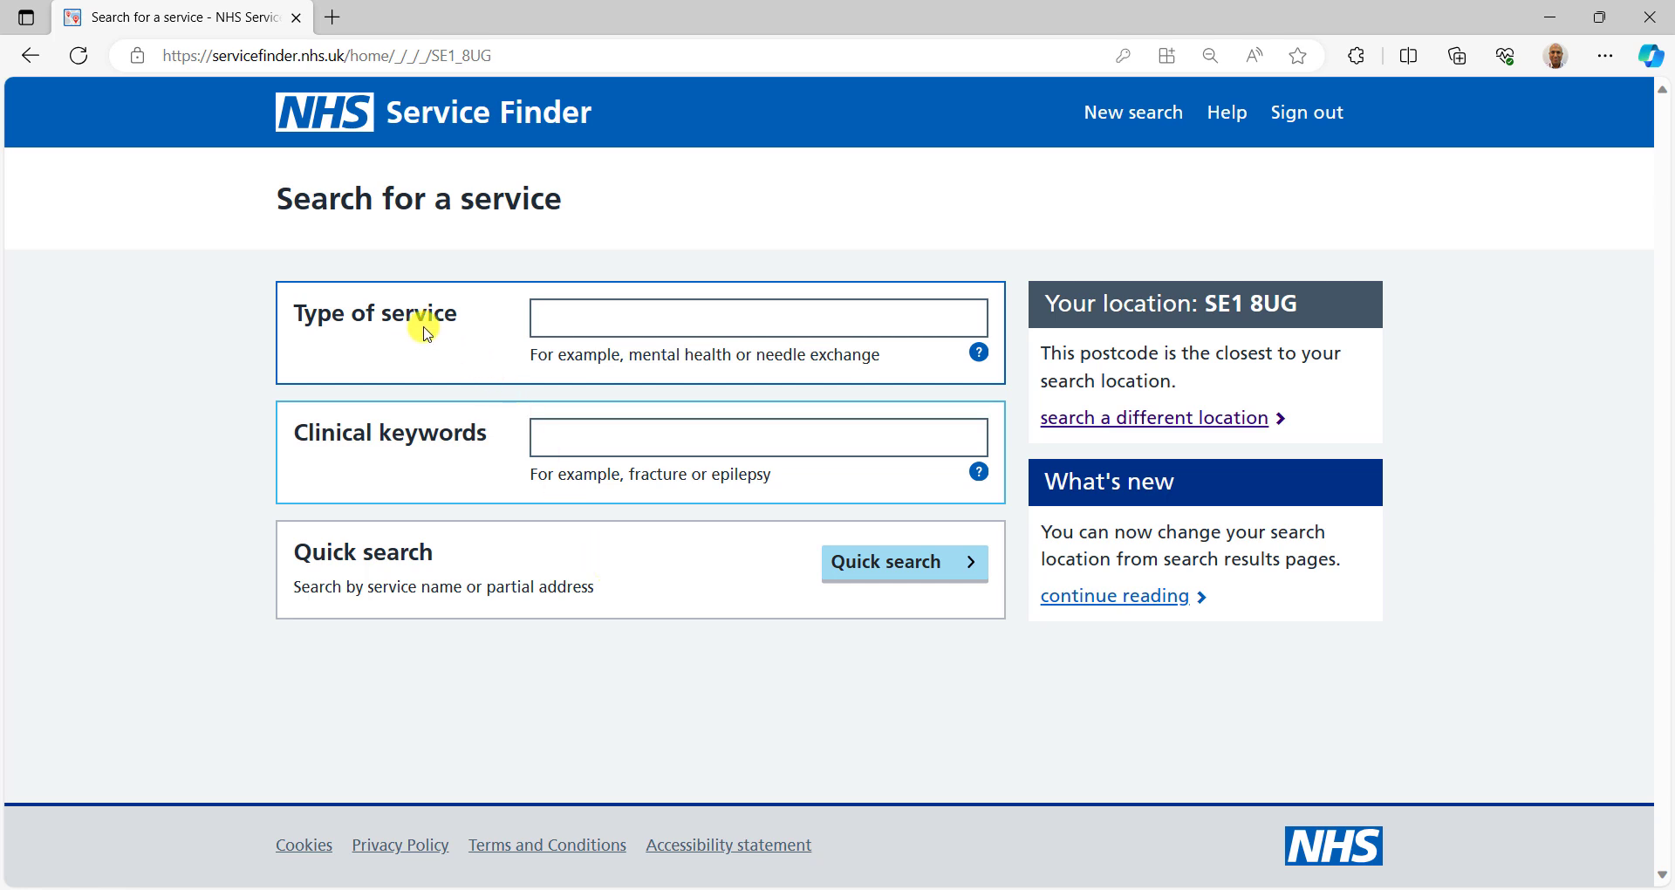
# - Search near SE1 8UG for the NHS Community Pharmacy Blood Pressure Check Service
pyautogui.click(549, 325)
pyautogui.write('bloof')
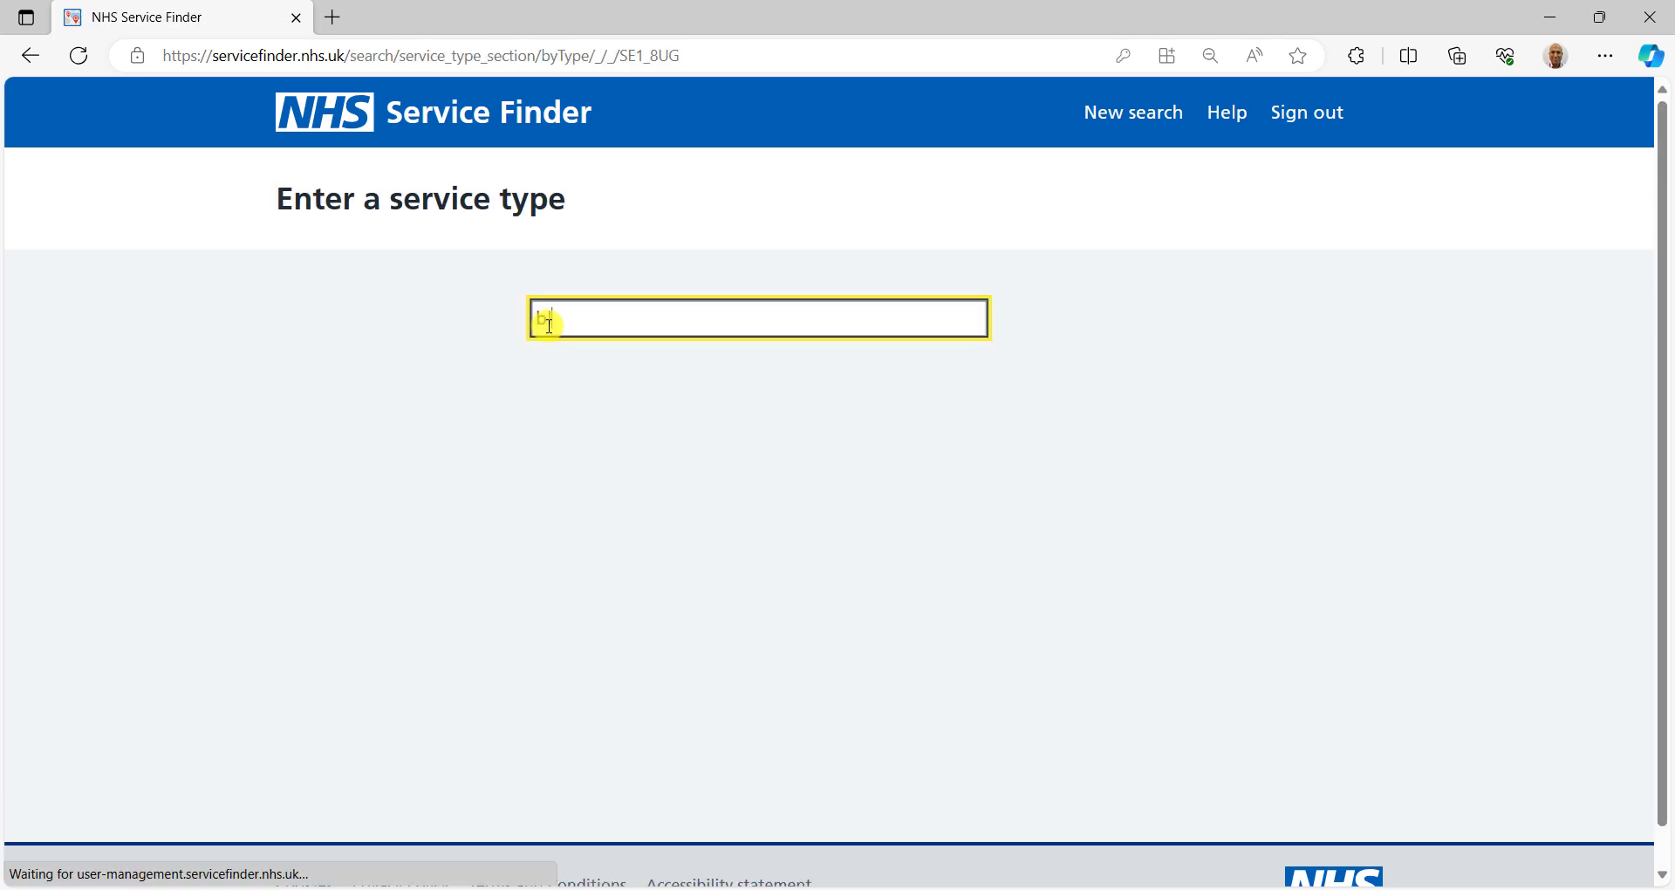
pyautogui.press('BackSpace')
pyautogui.press('BackSpace')
pyautogui.write('d ')
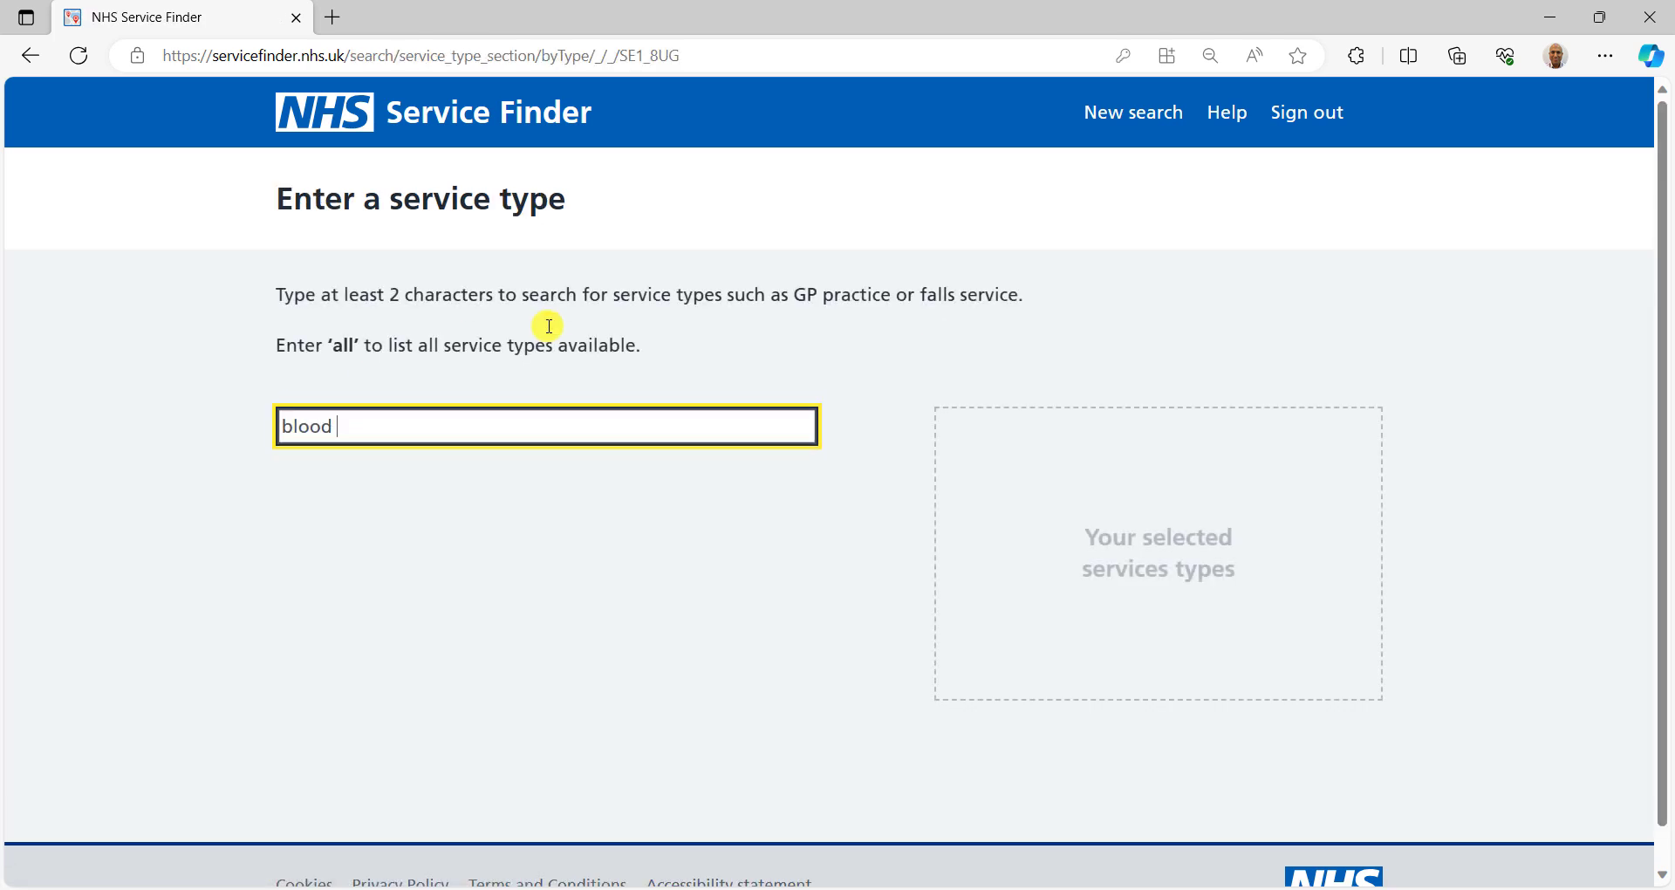
pyautogui.write('pressure check')
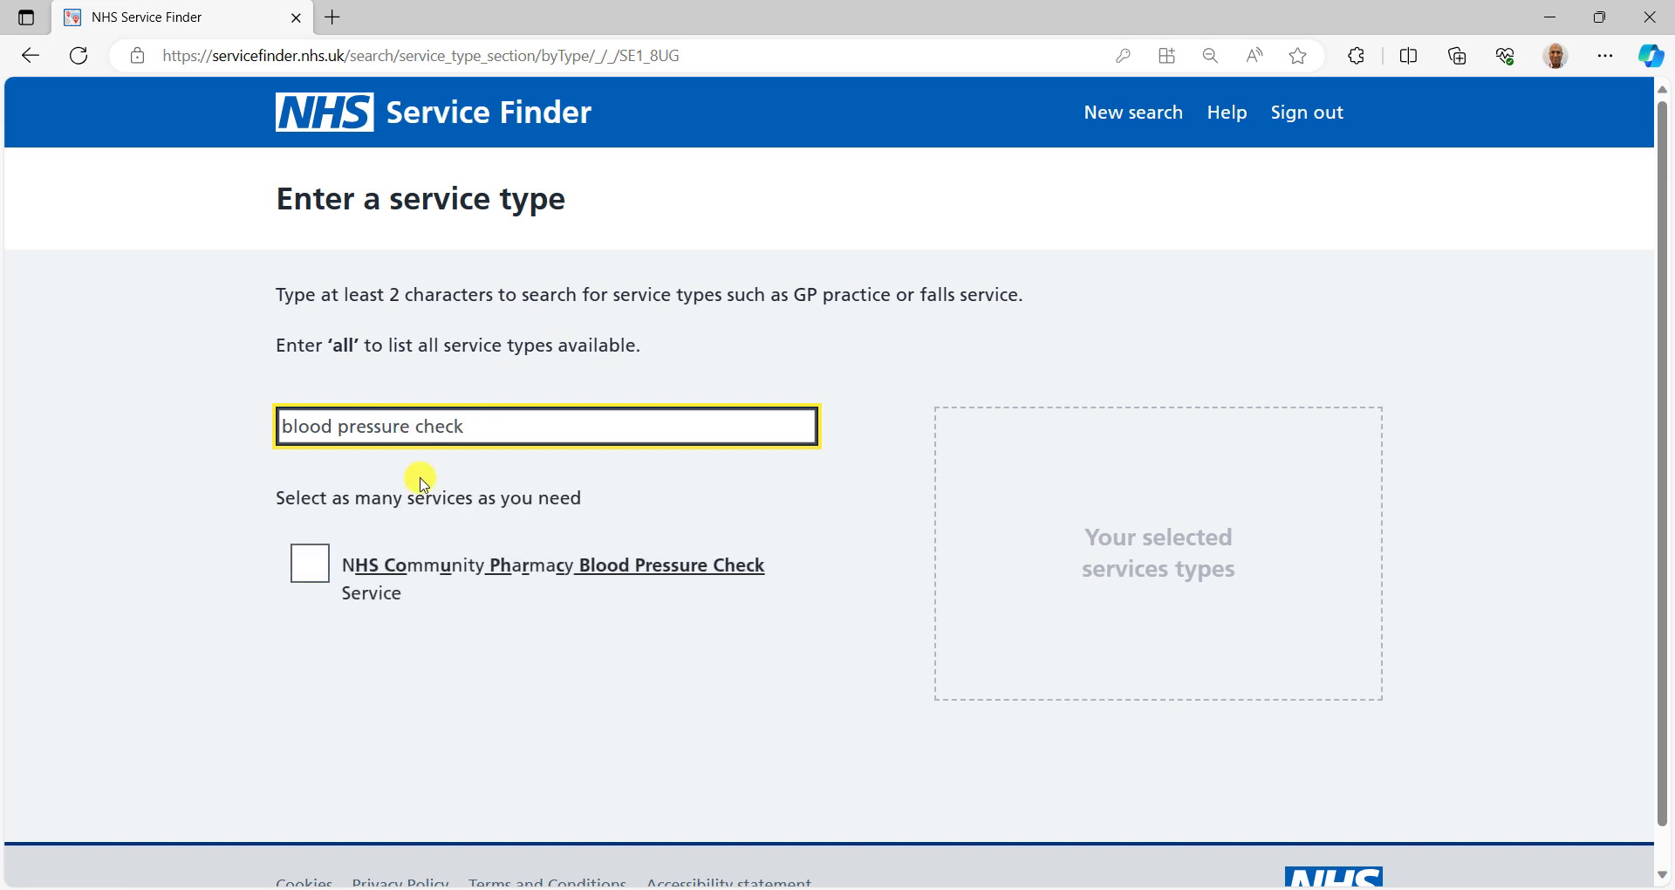
pyautogui.click(319, 580)
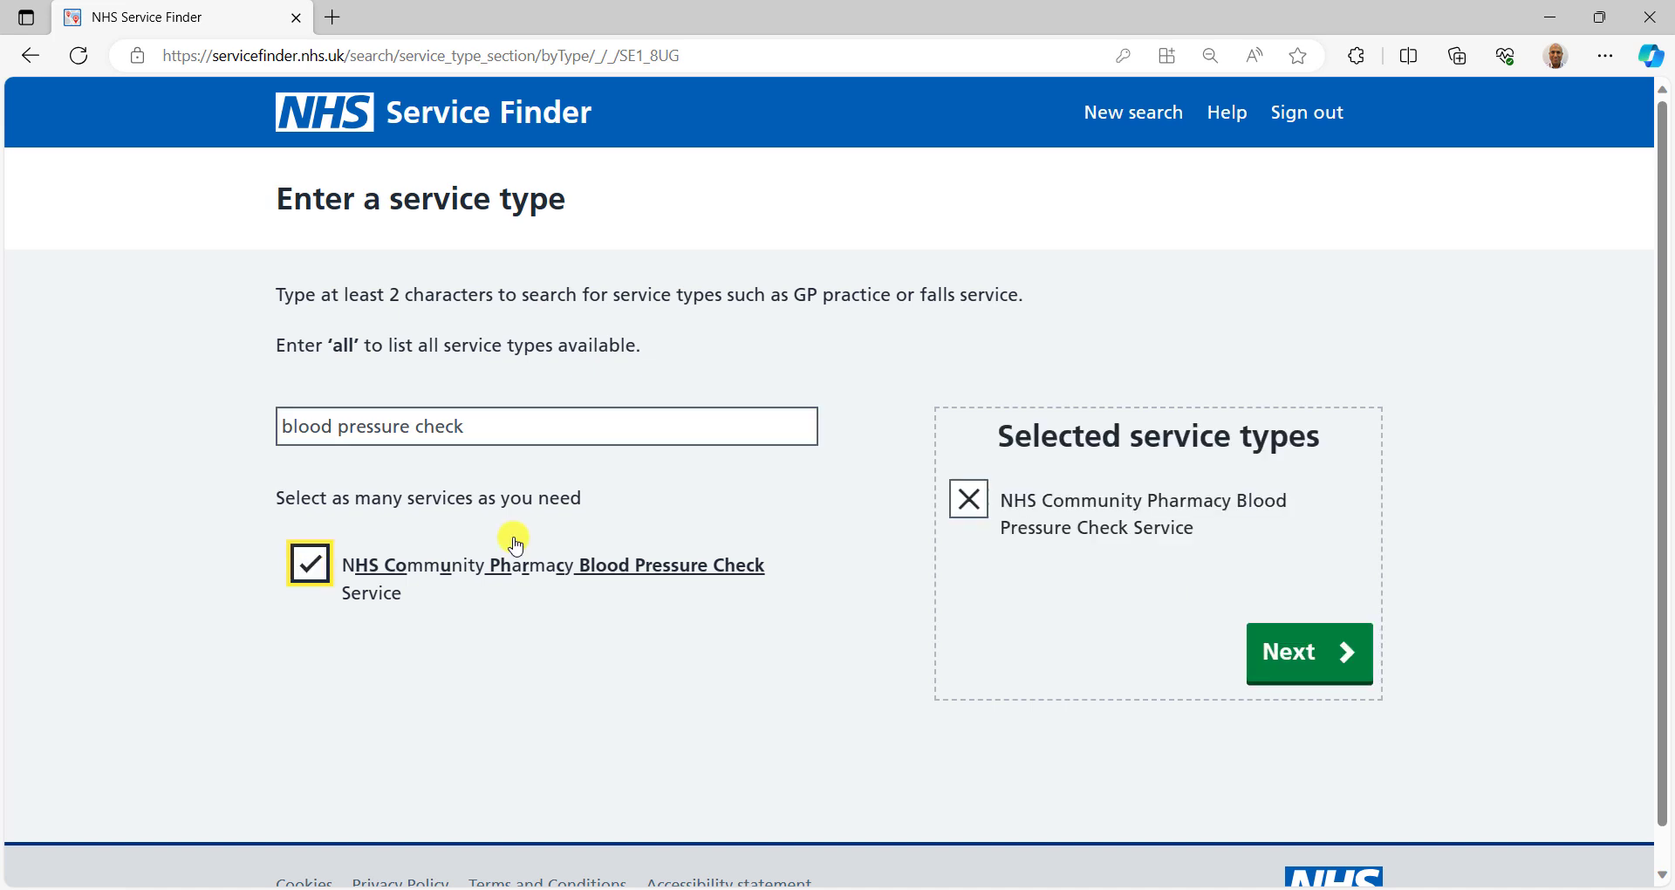
pyautogui.click(1290, 661)
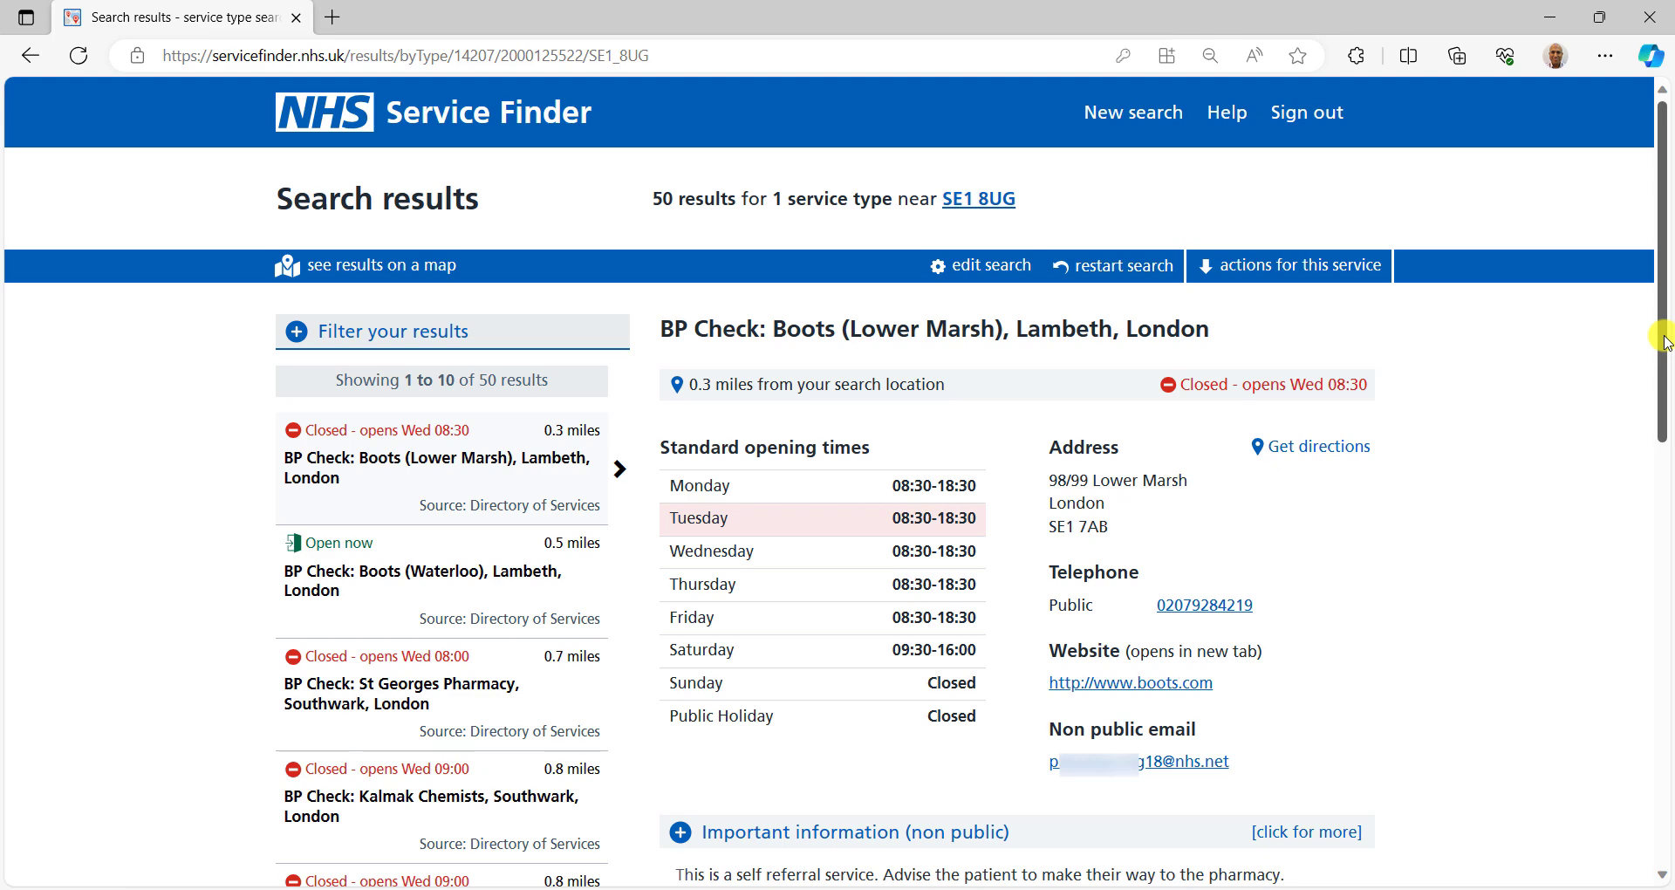
# - Choose to share the Boots (Lower Marsh) BP Check details with a patient
pyautogui.moveTo(1662, 341); pyautogui.dragTo(1661, 553)
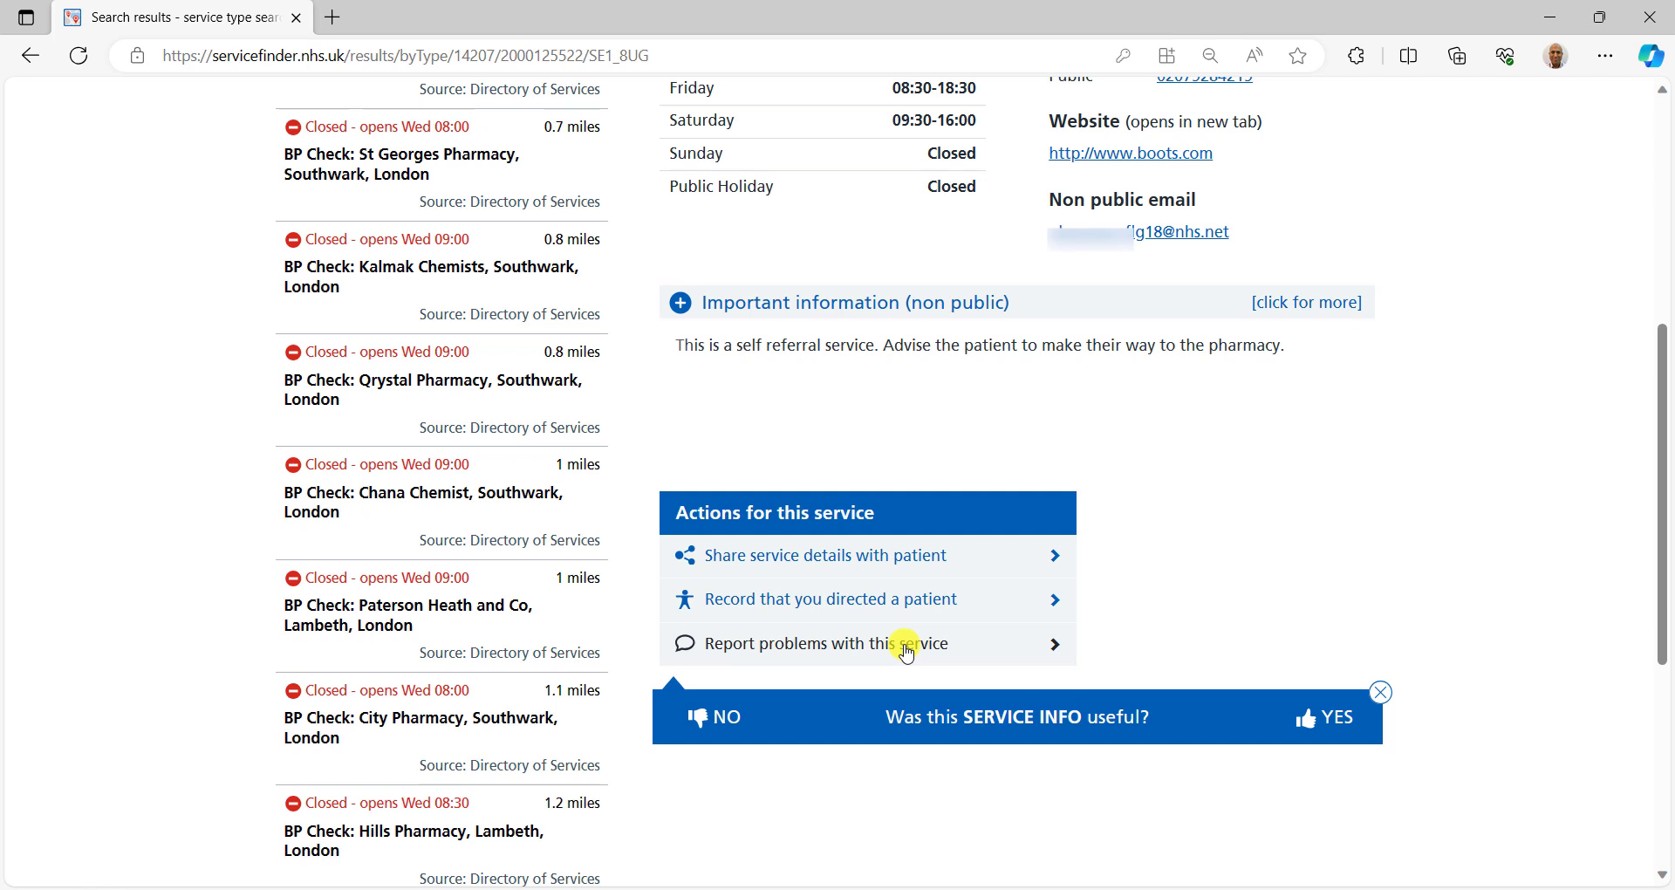
pyautogui.click(748, 563)
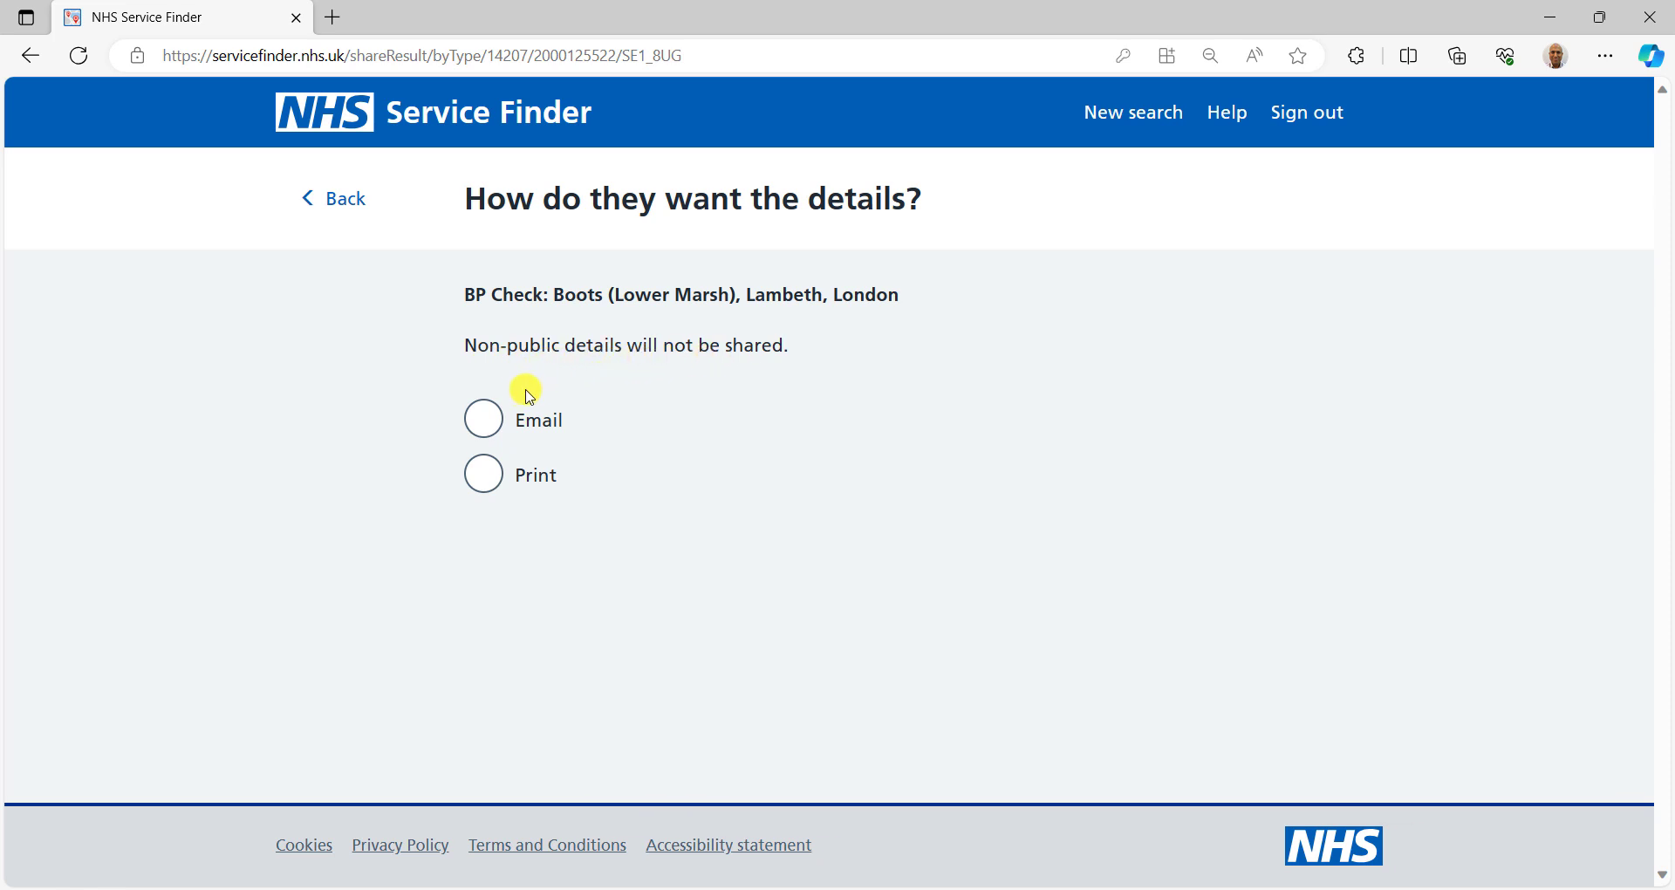
# - Choose email delivery, enter the patient's email address and confirm their consent
pyautogui.click(489, 419)
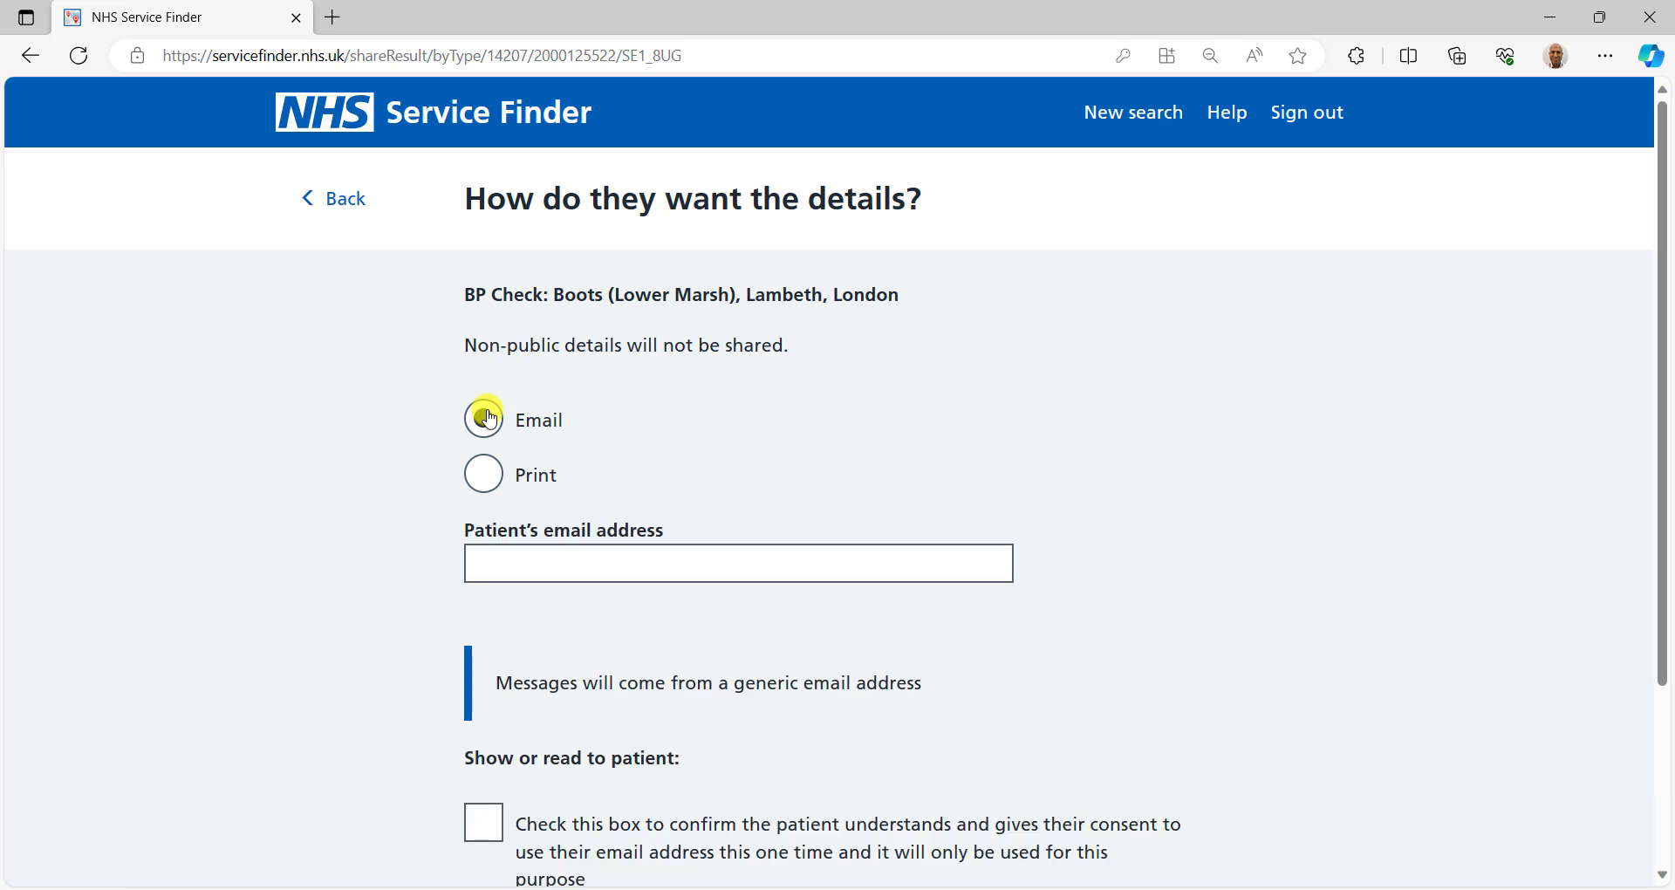
pyautogui.click(520, 556)
pyautogui.write('dummy@nhs.net')
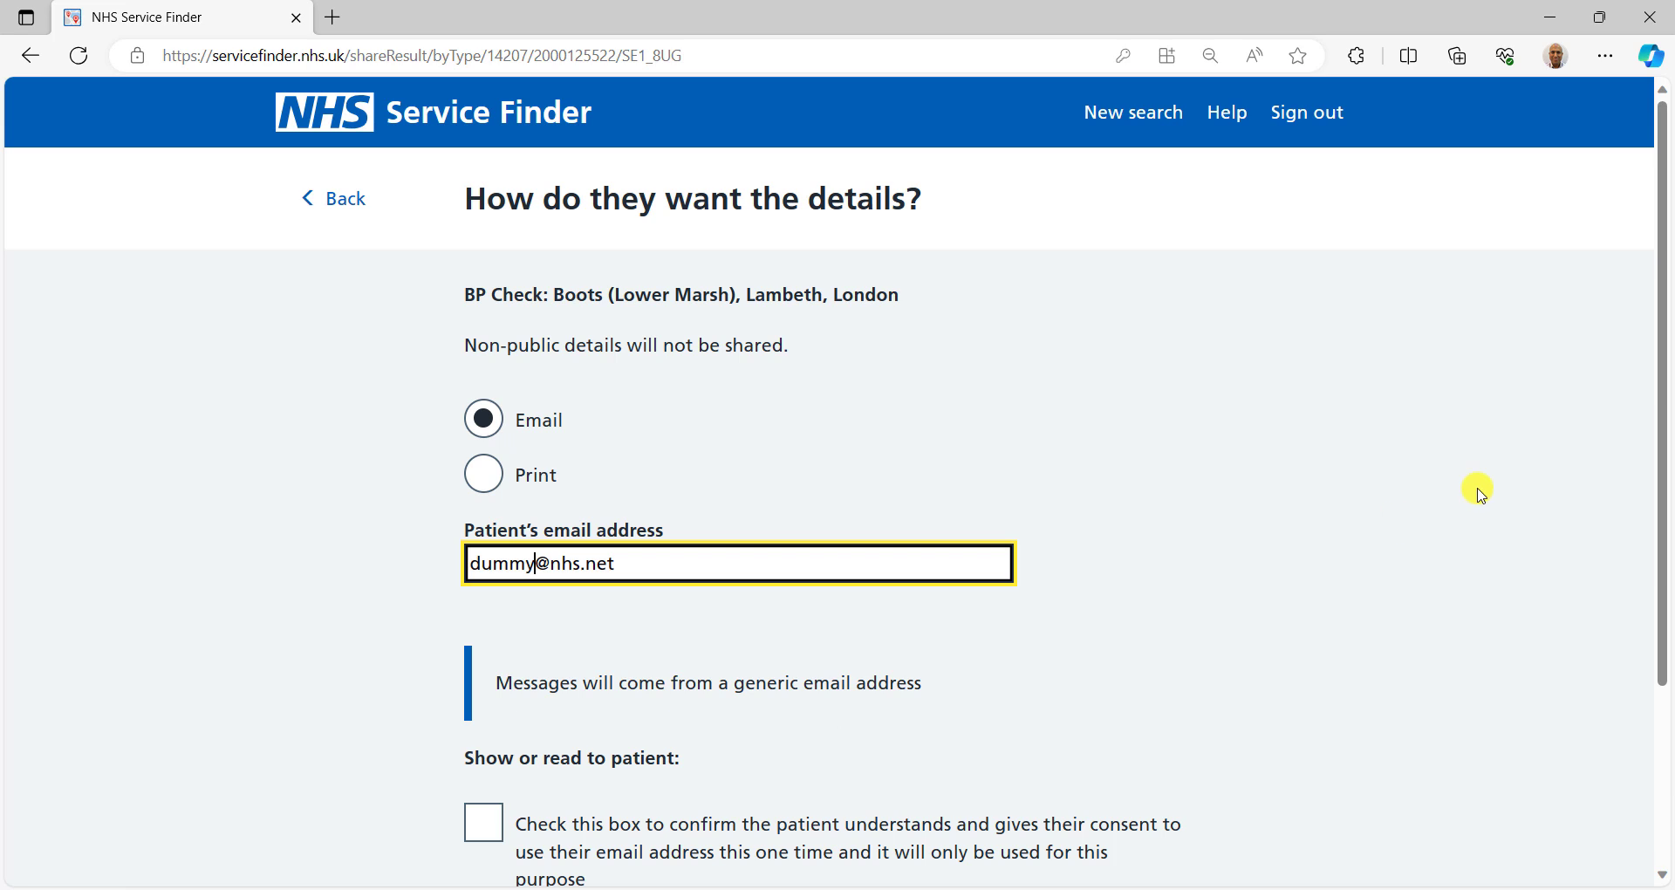
pyautogui.moveTo(1662, 395); pyautogui.dragTo(1664, 586)
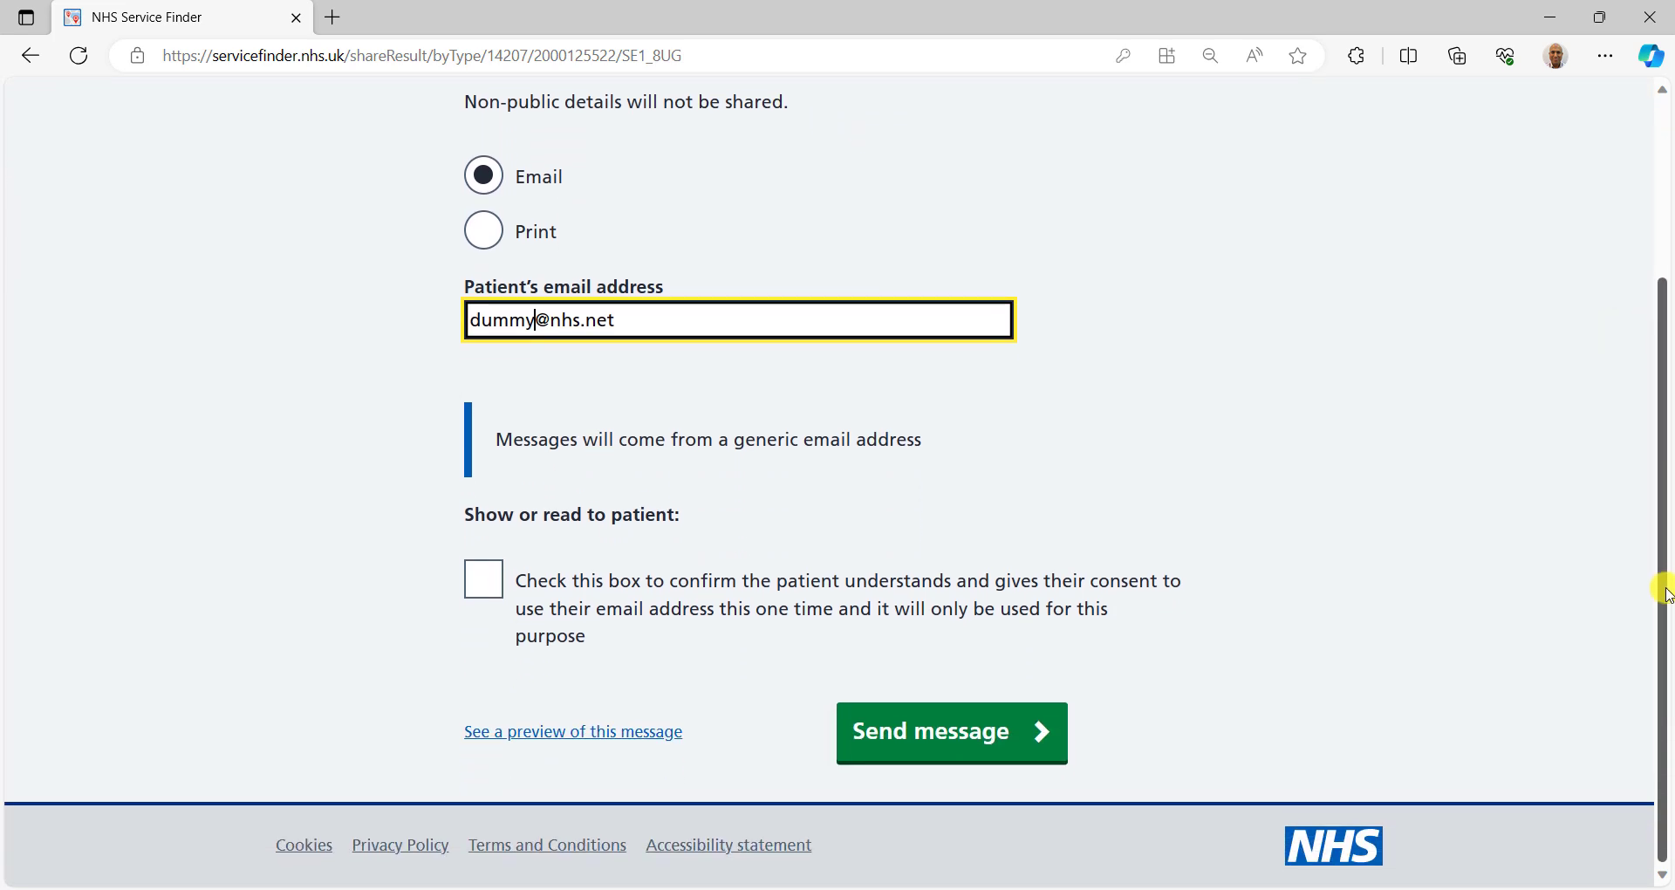
pyautogui.click(484, 580)
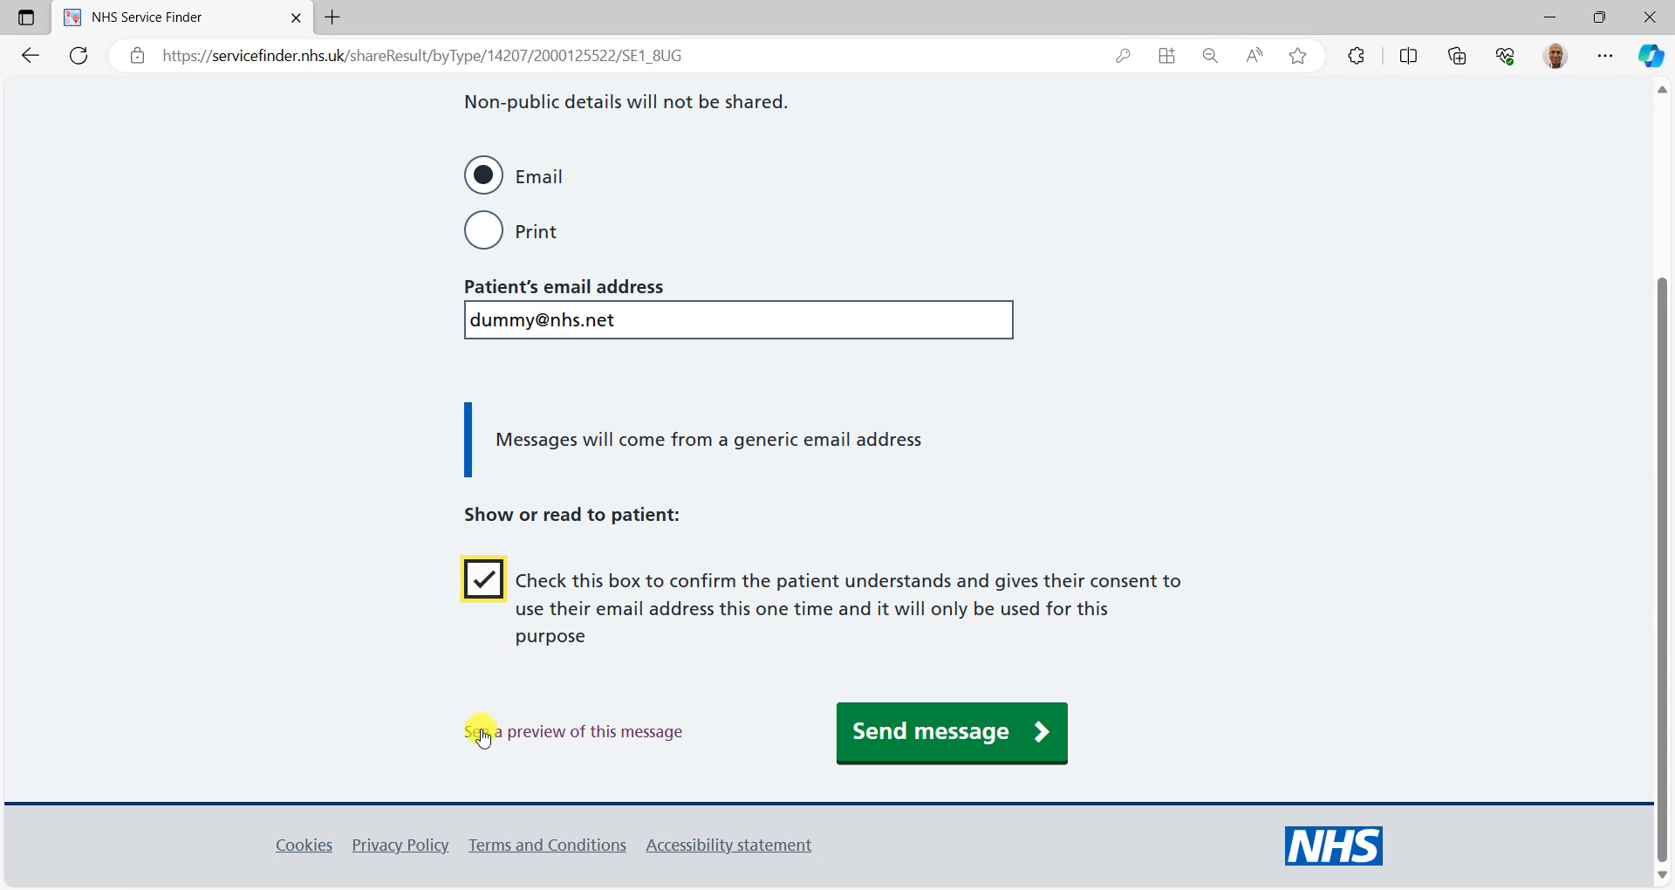
# - Preview the email with the Boots (Lower Marsh) details, then send it to the patient
pyautogui.click(546, 735)
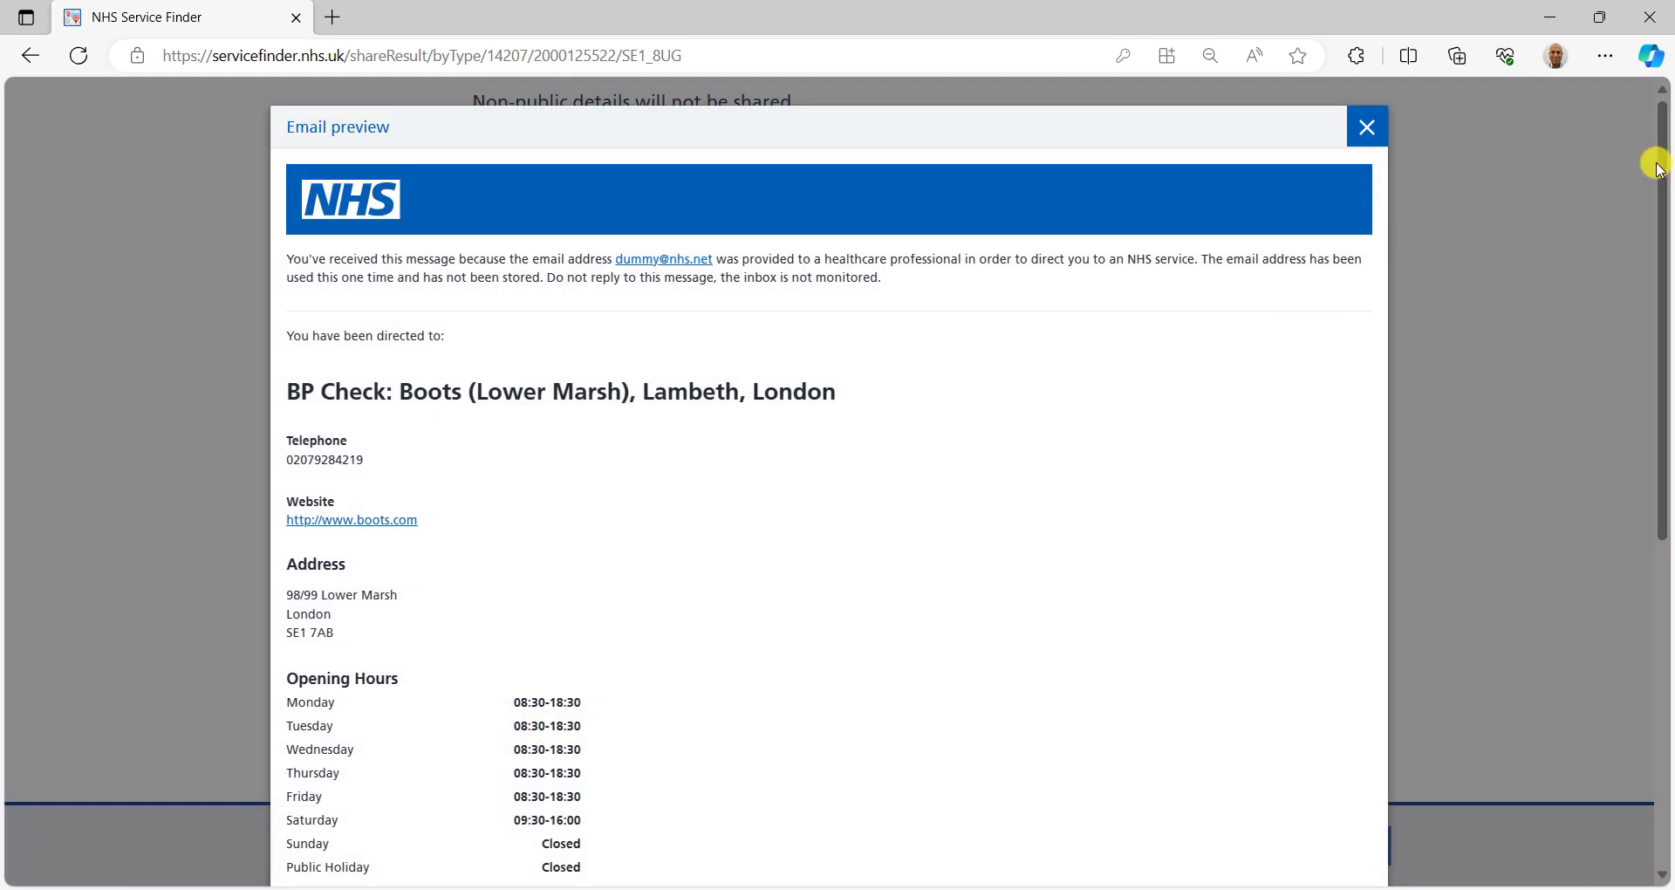
pyautogui.moveTo(1662, 172); pyautogui.dragTo(1662, 272)
pyautogui.moveTo(1661, 290); pyautogui.dragTo(1647, 87)
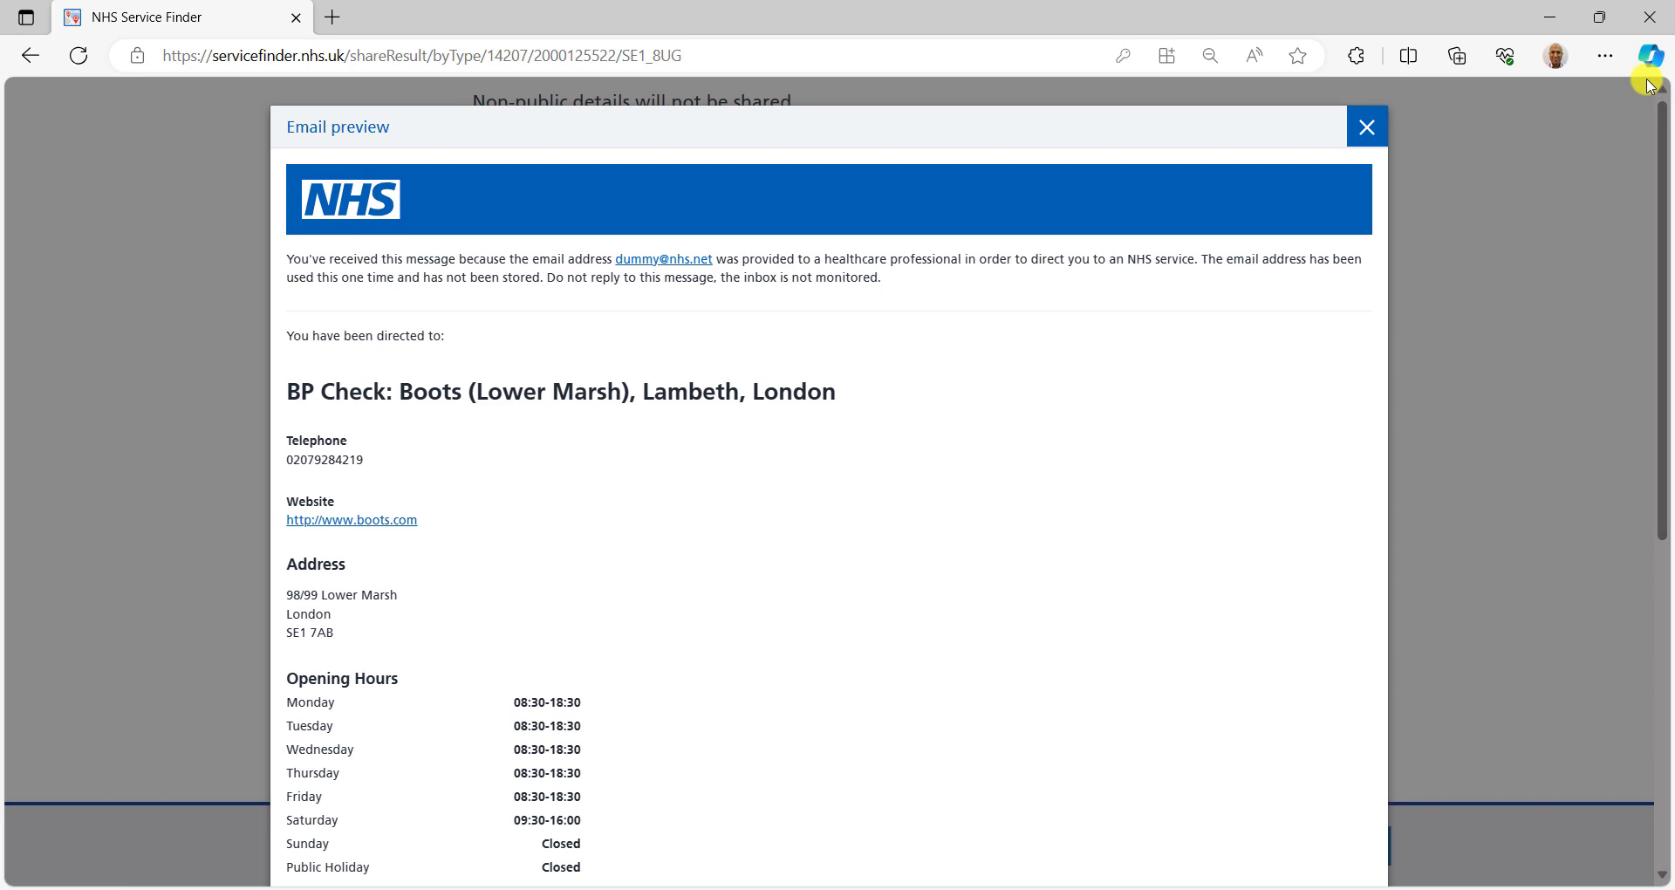
pyautogui.click(1375, 138)
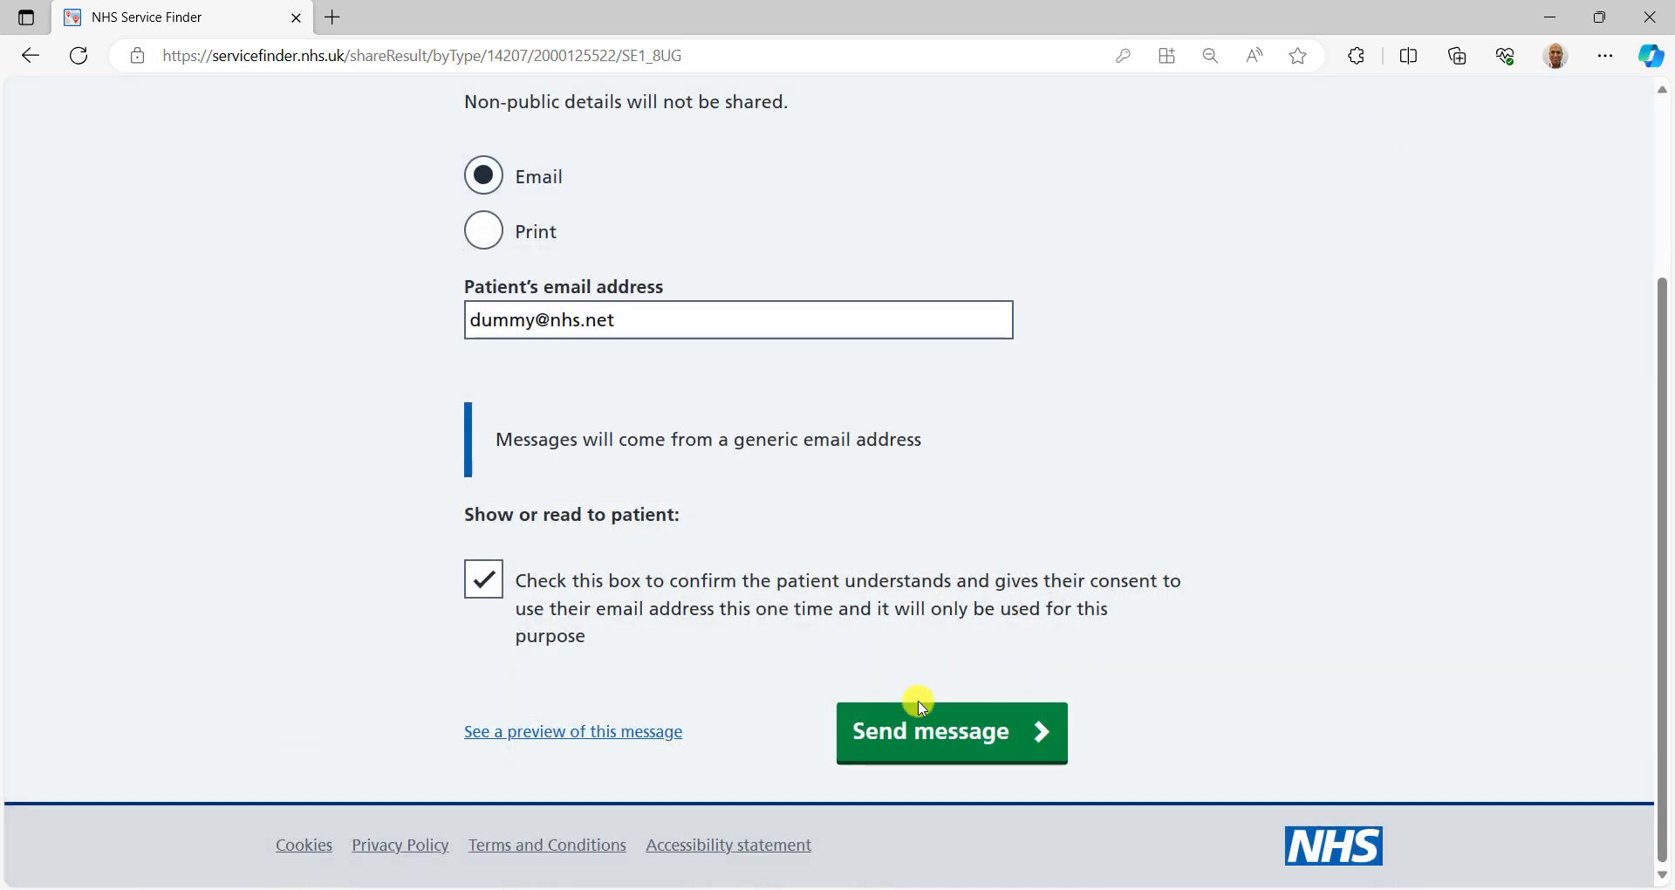
pyautogui.click(907, 742)
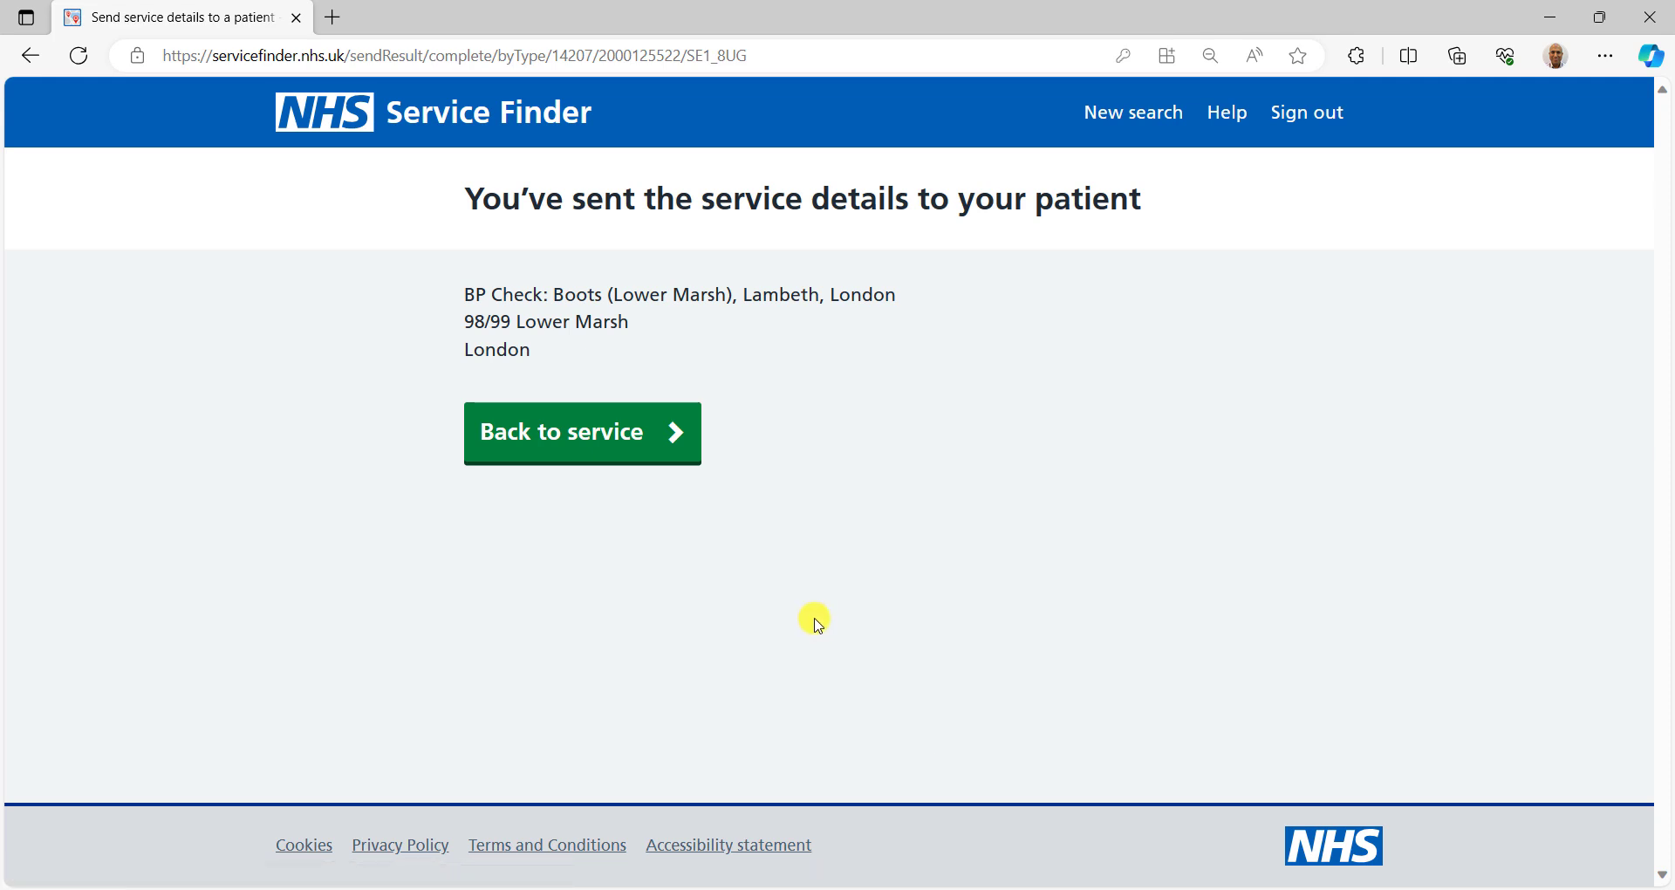
pyautogui.click(634, 441)
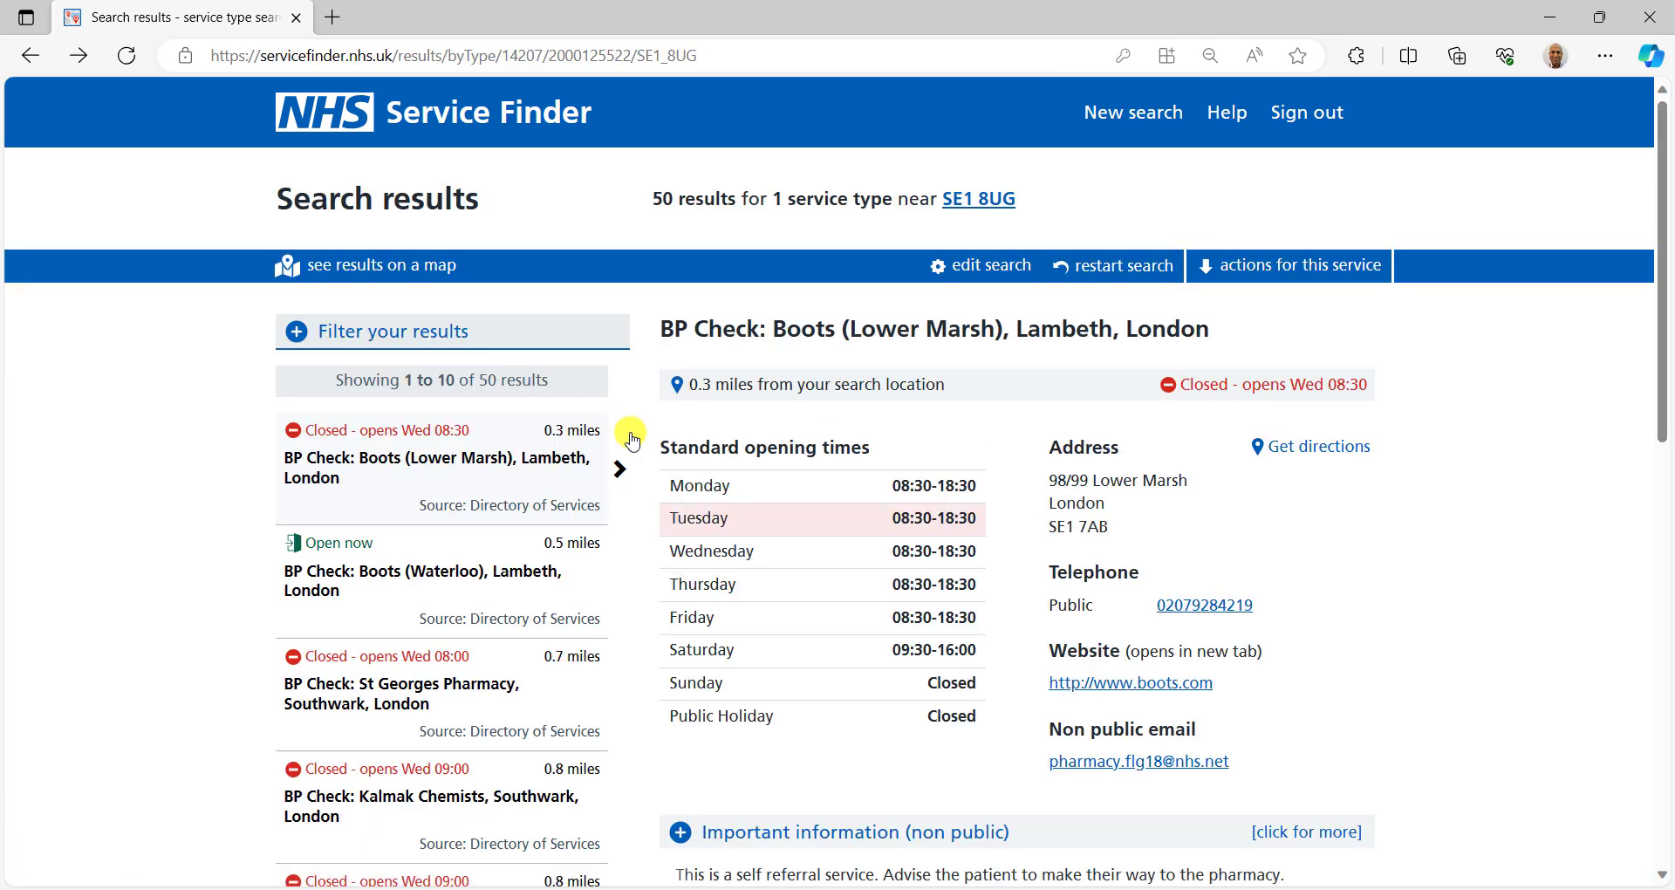
pyautogui.click(1104, 122)
pyautogui.click(643, 323)
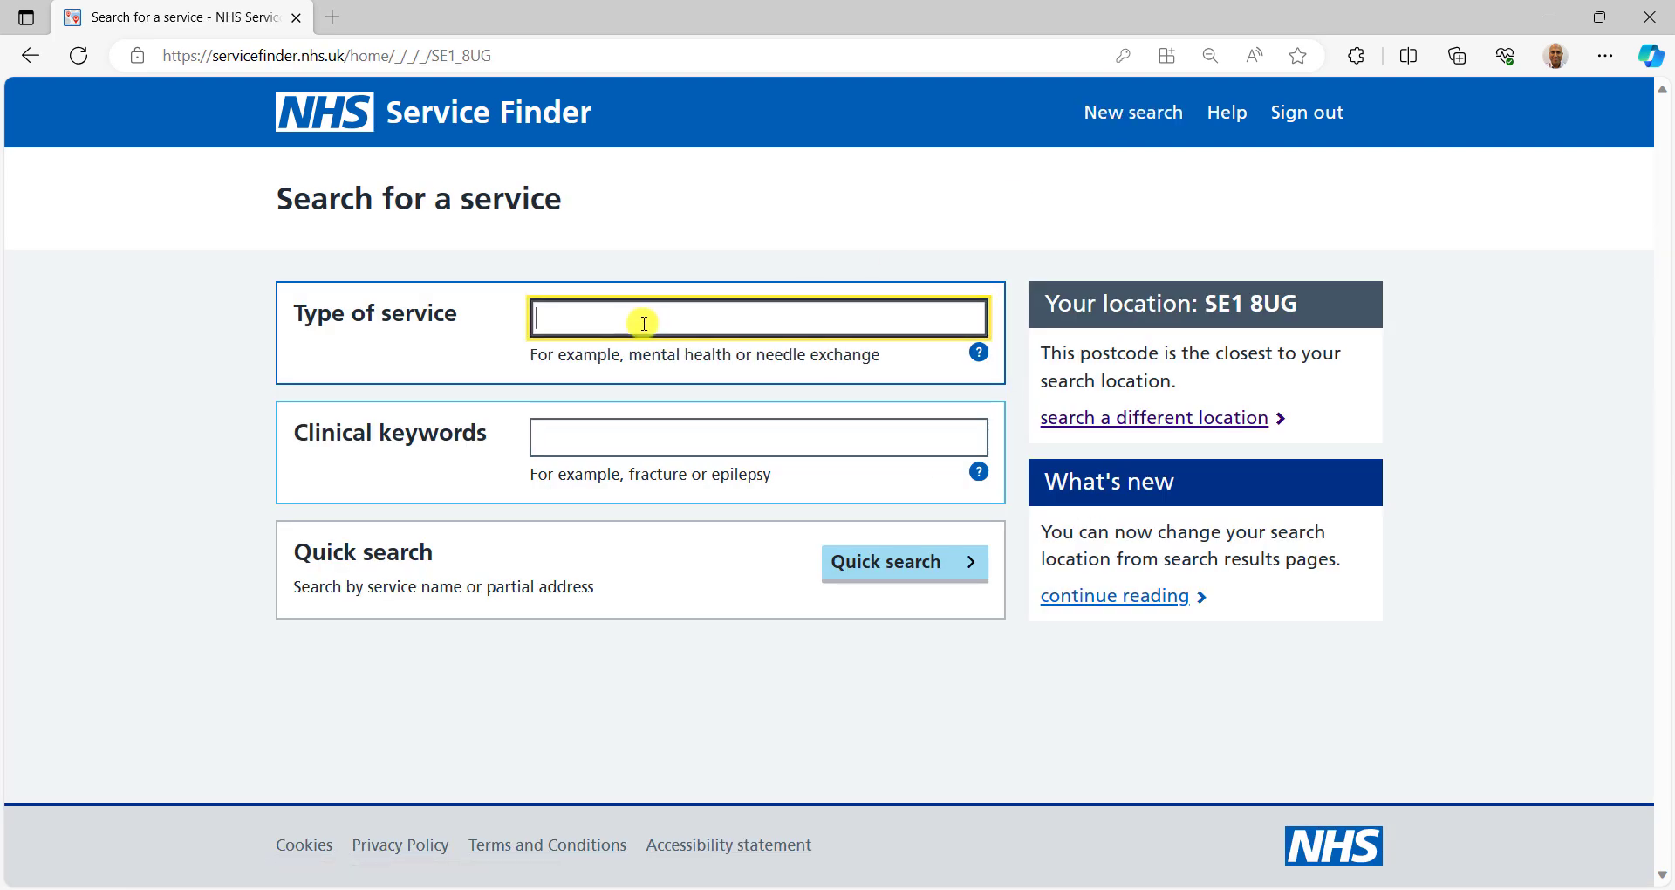
pyautogui.write('contr')
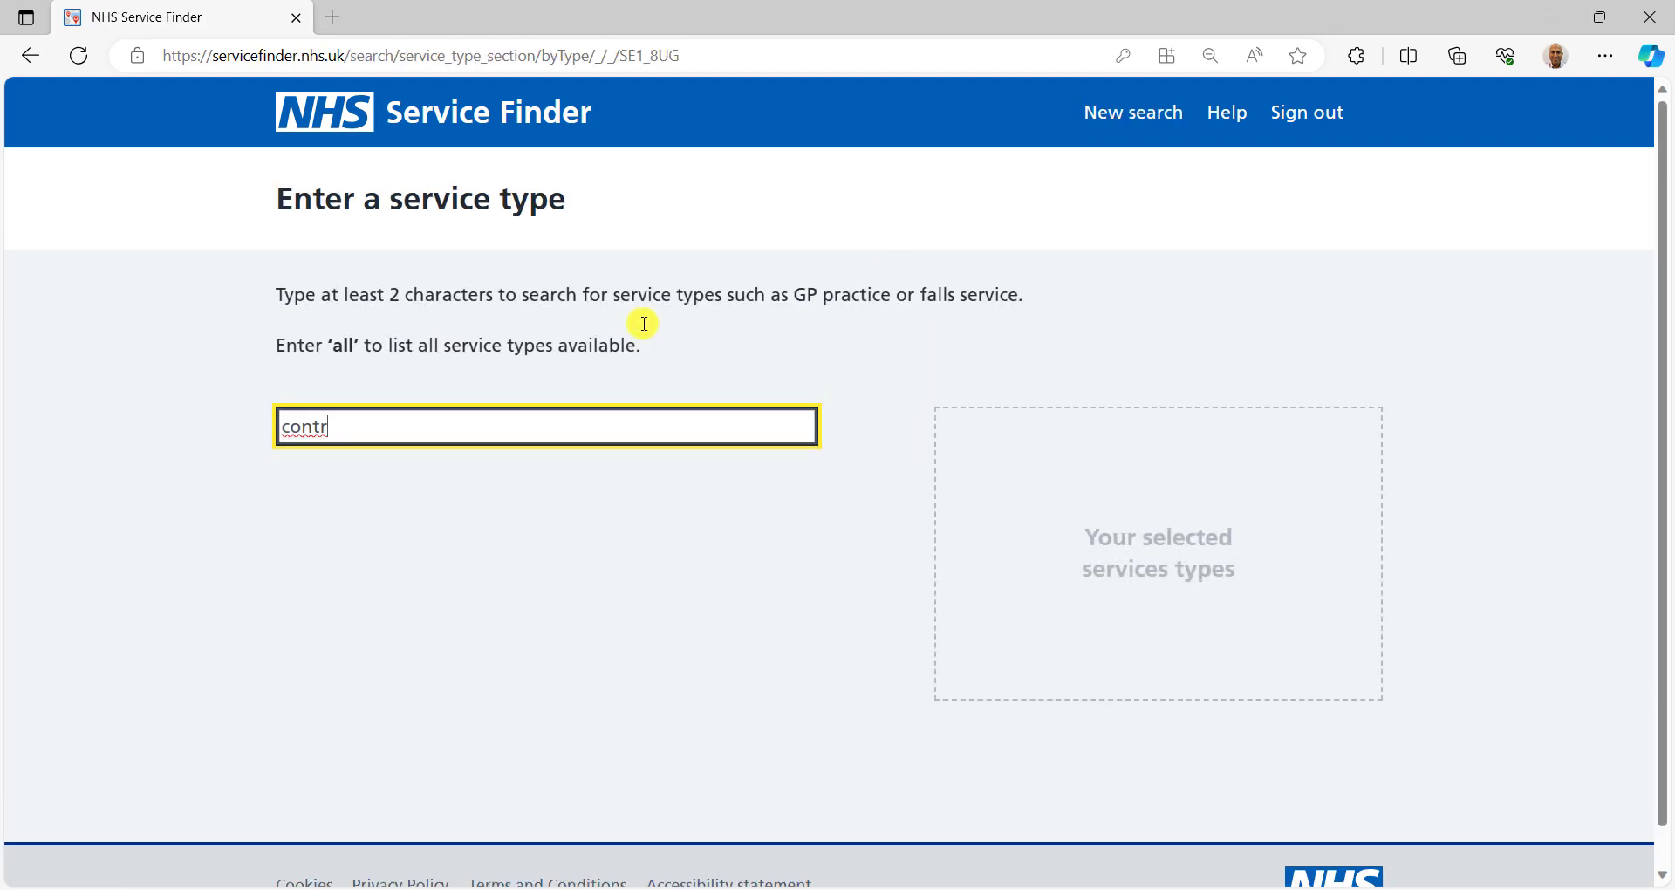
pyautogui.write('acepti')
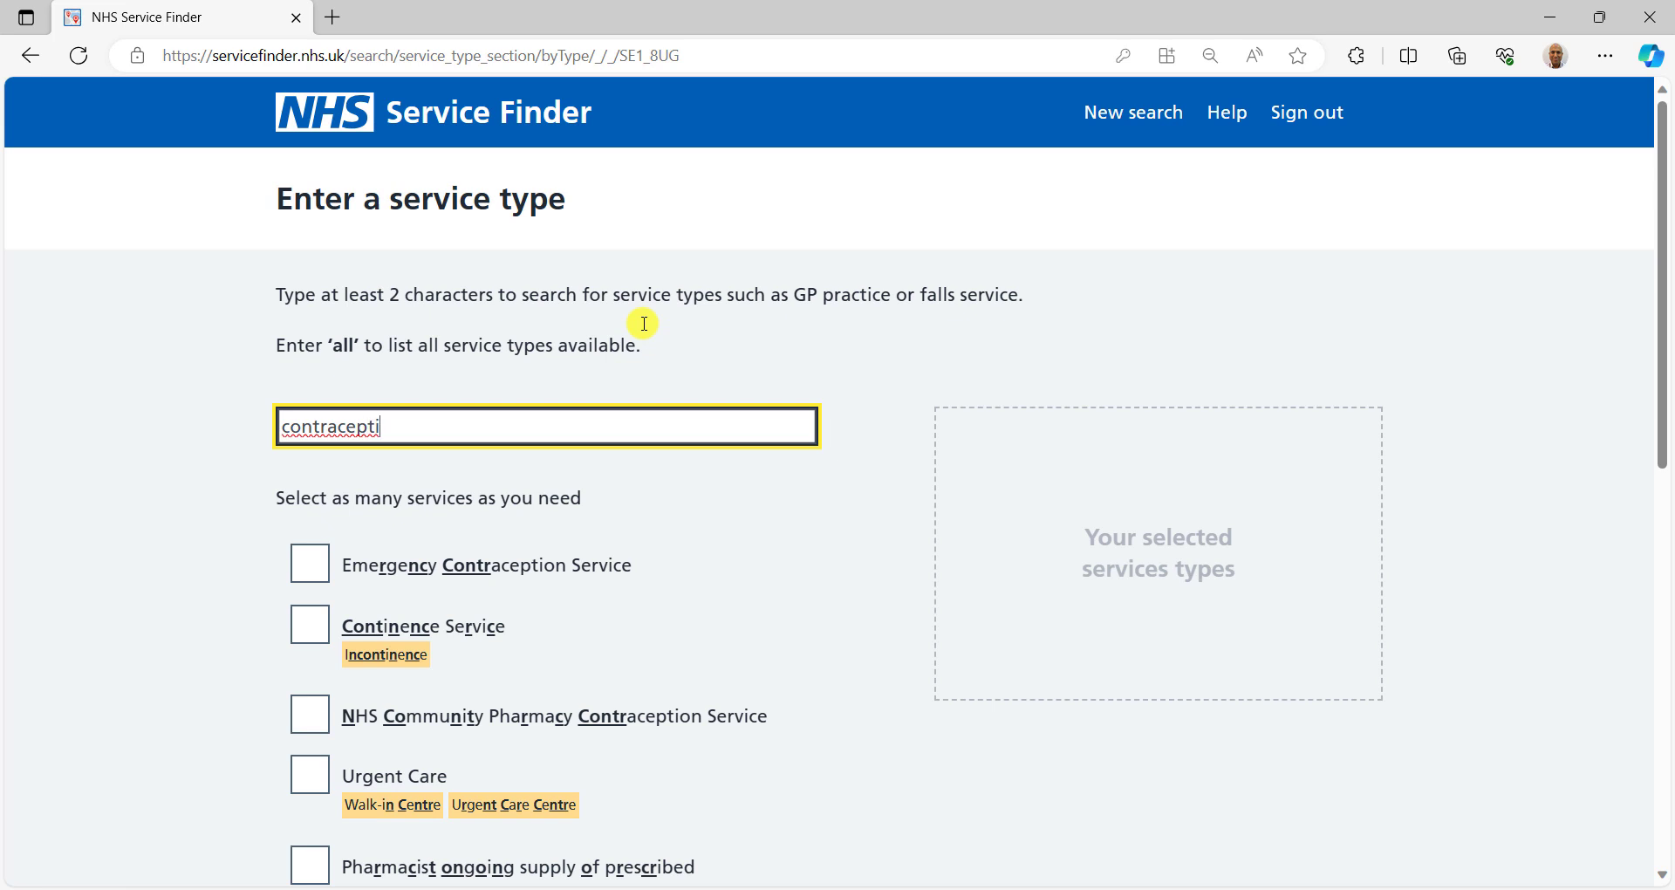
pyautogui.write('on se')
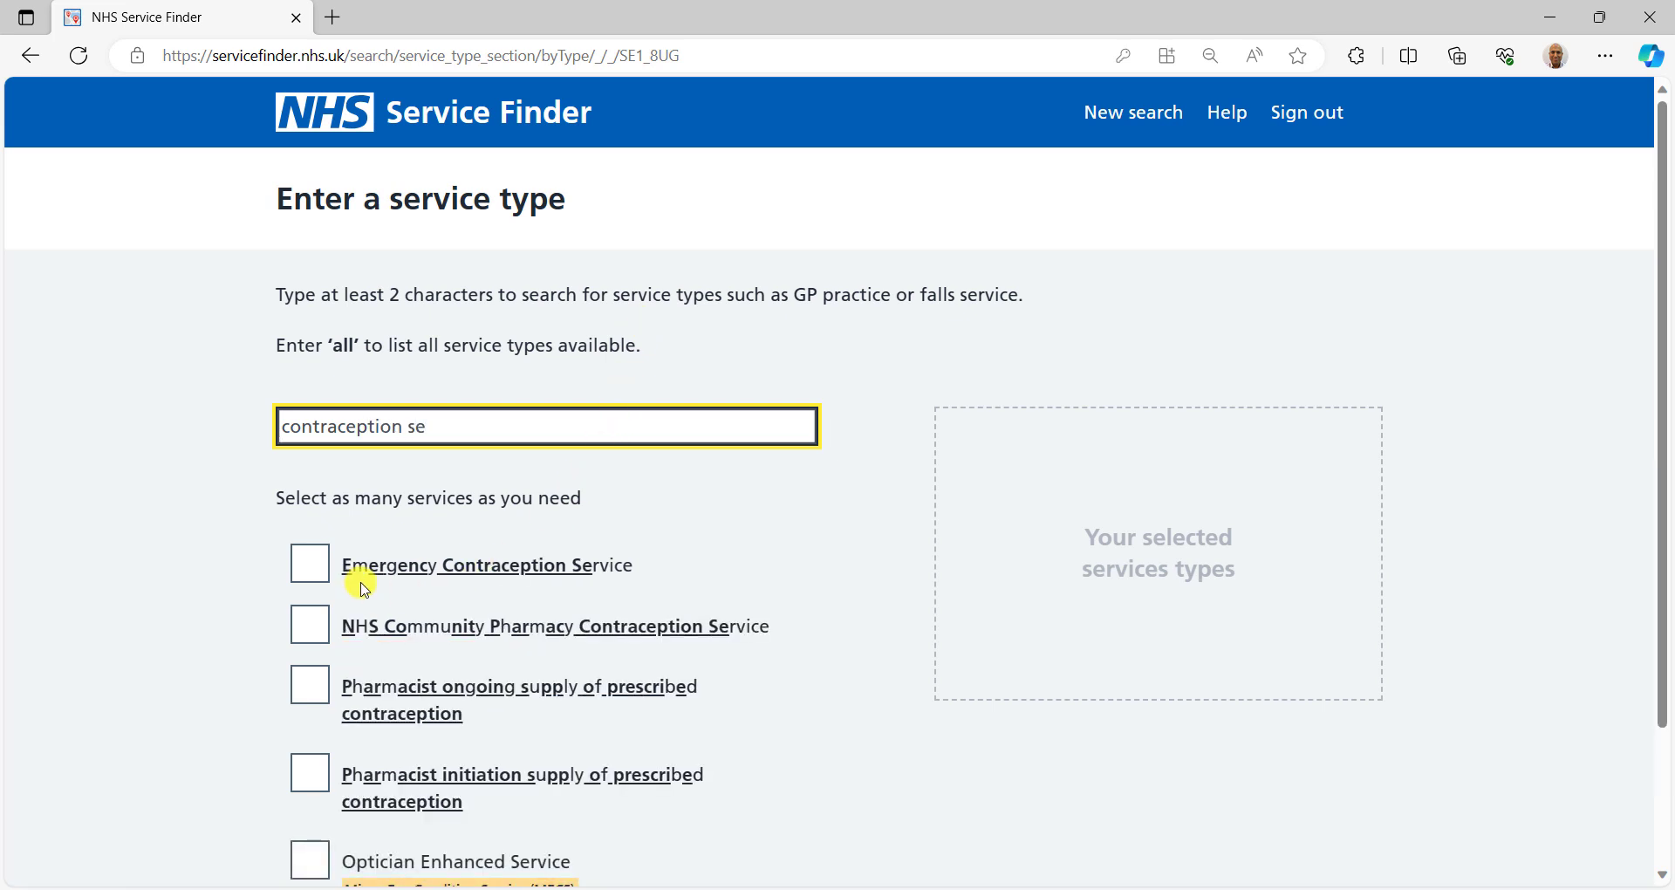
pyautogui.click(312, 630)
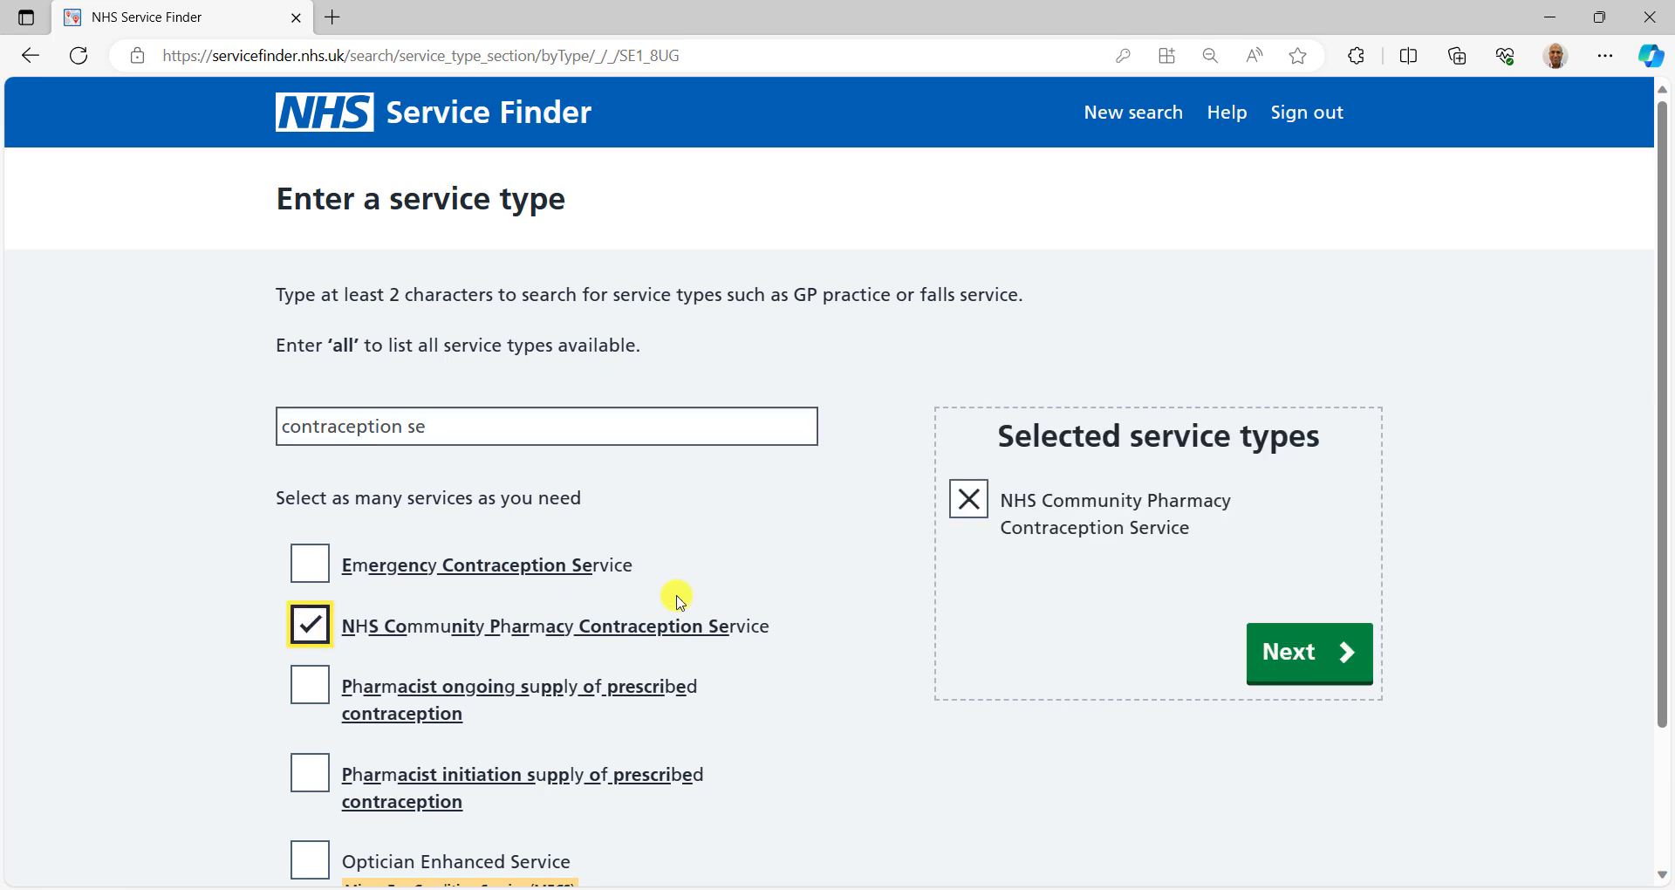
pyautogui.click(1296, 654)
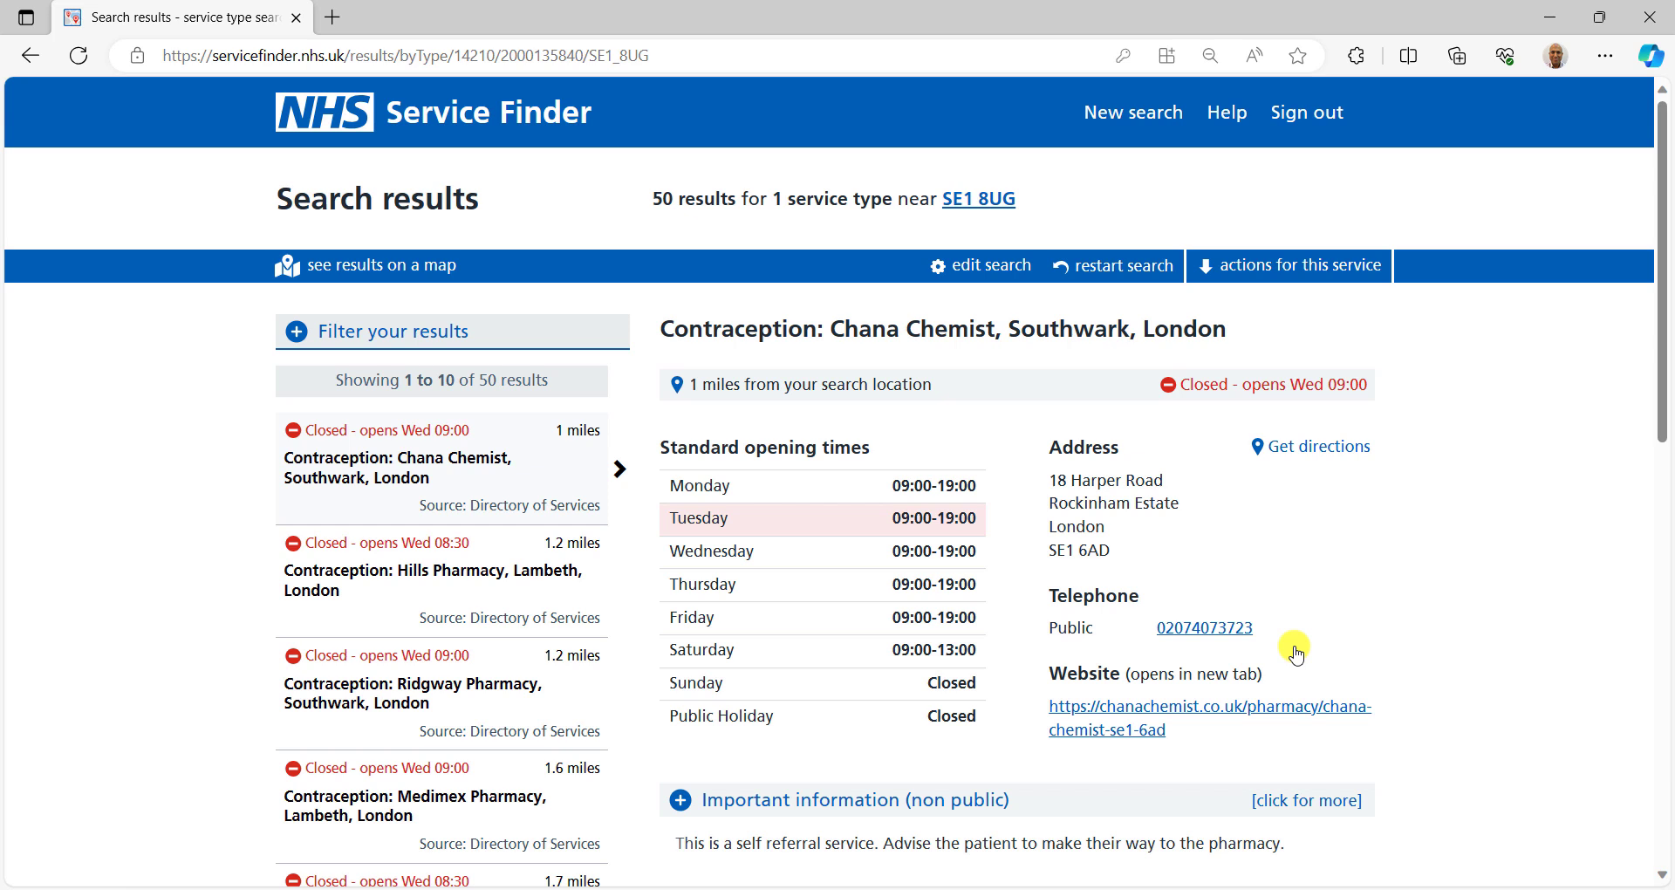
# - Quick-search results for 'chana chemist', then start a blank new service search
pyautogui.click(1133, 122)
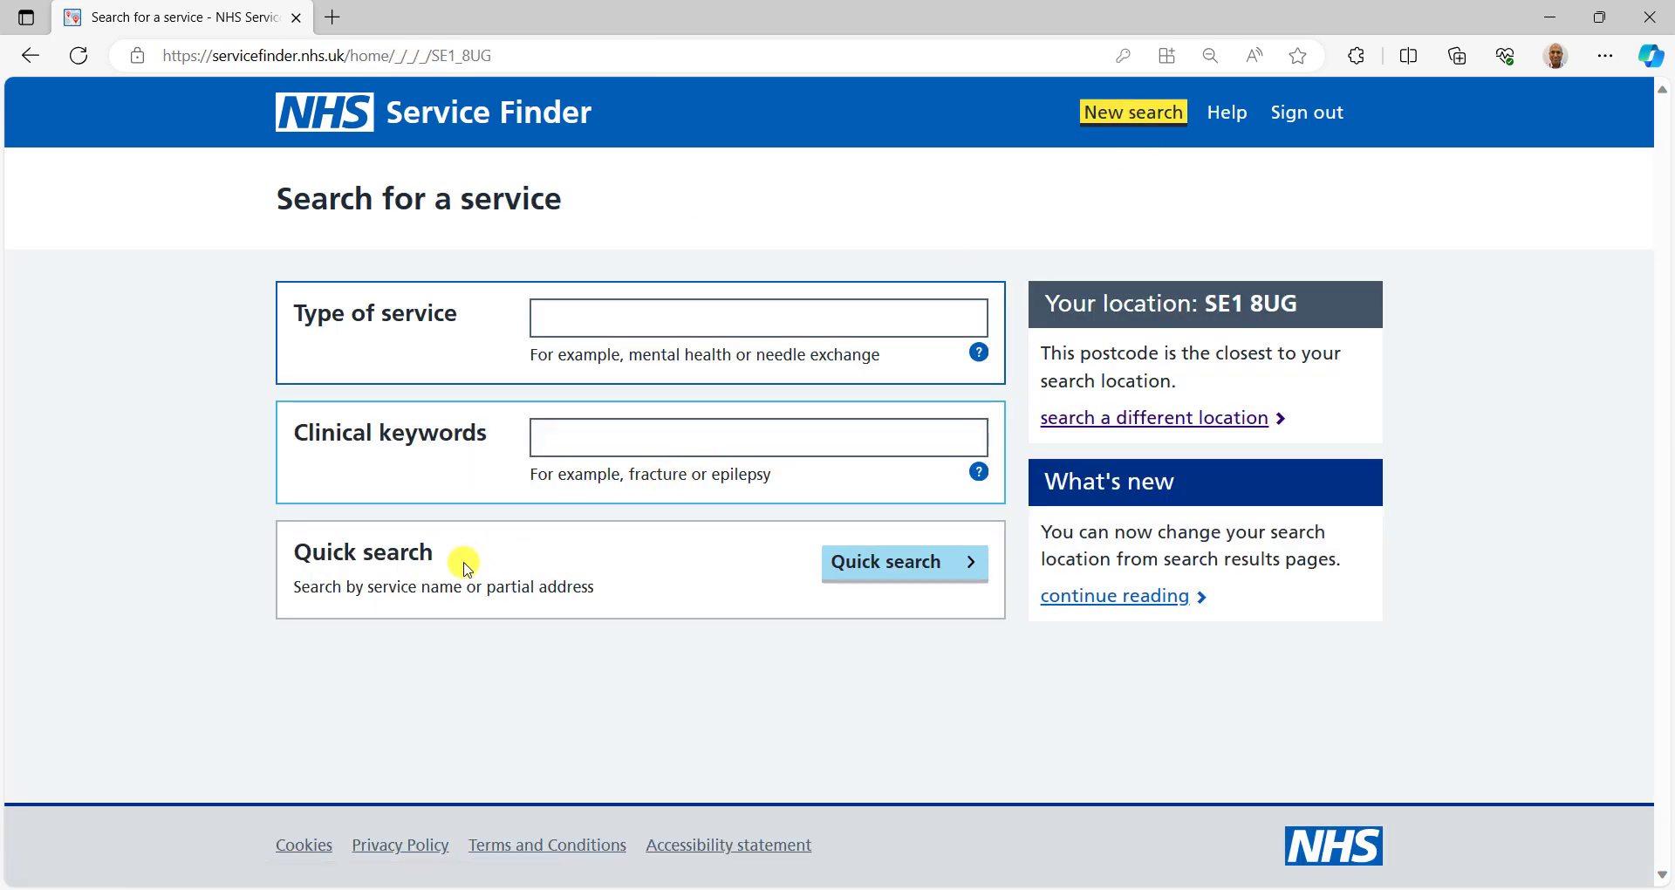
pyautogui.click(865, 567)
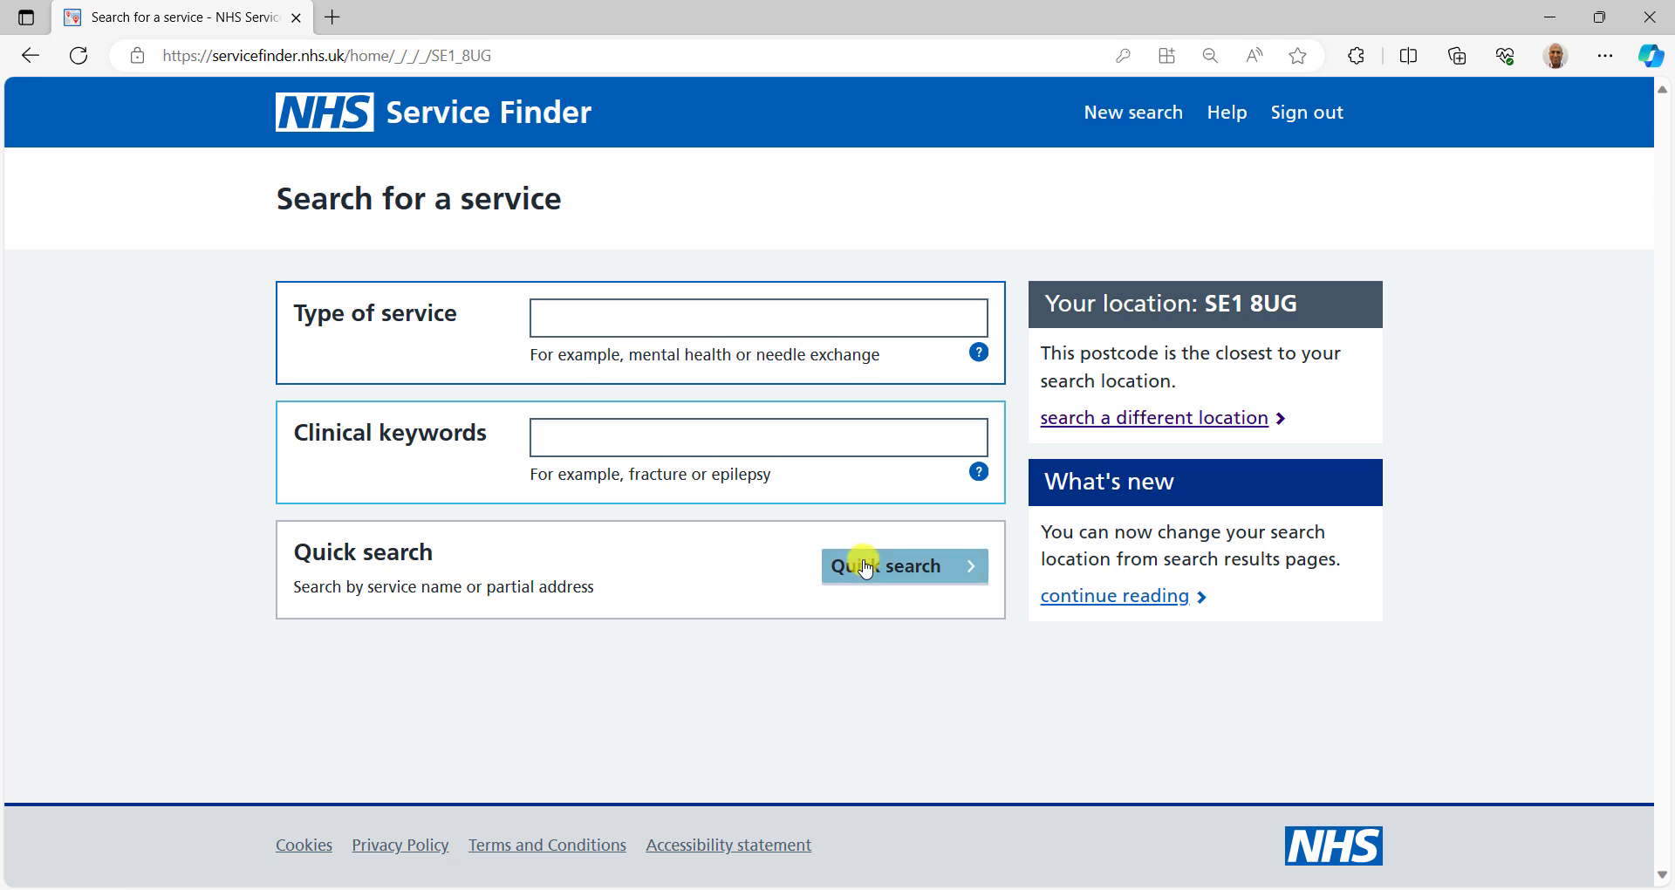
pyautogui.write('chana chemist')
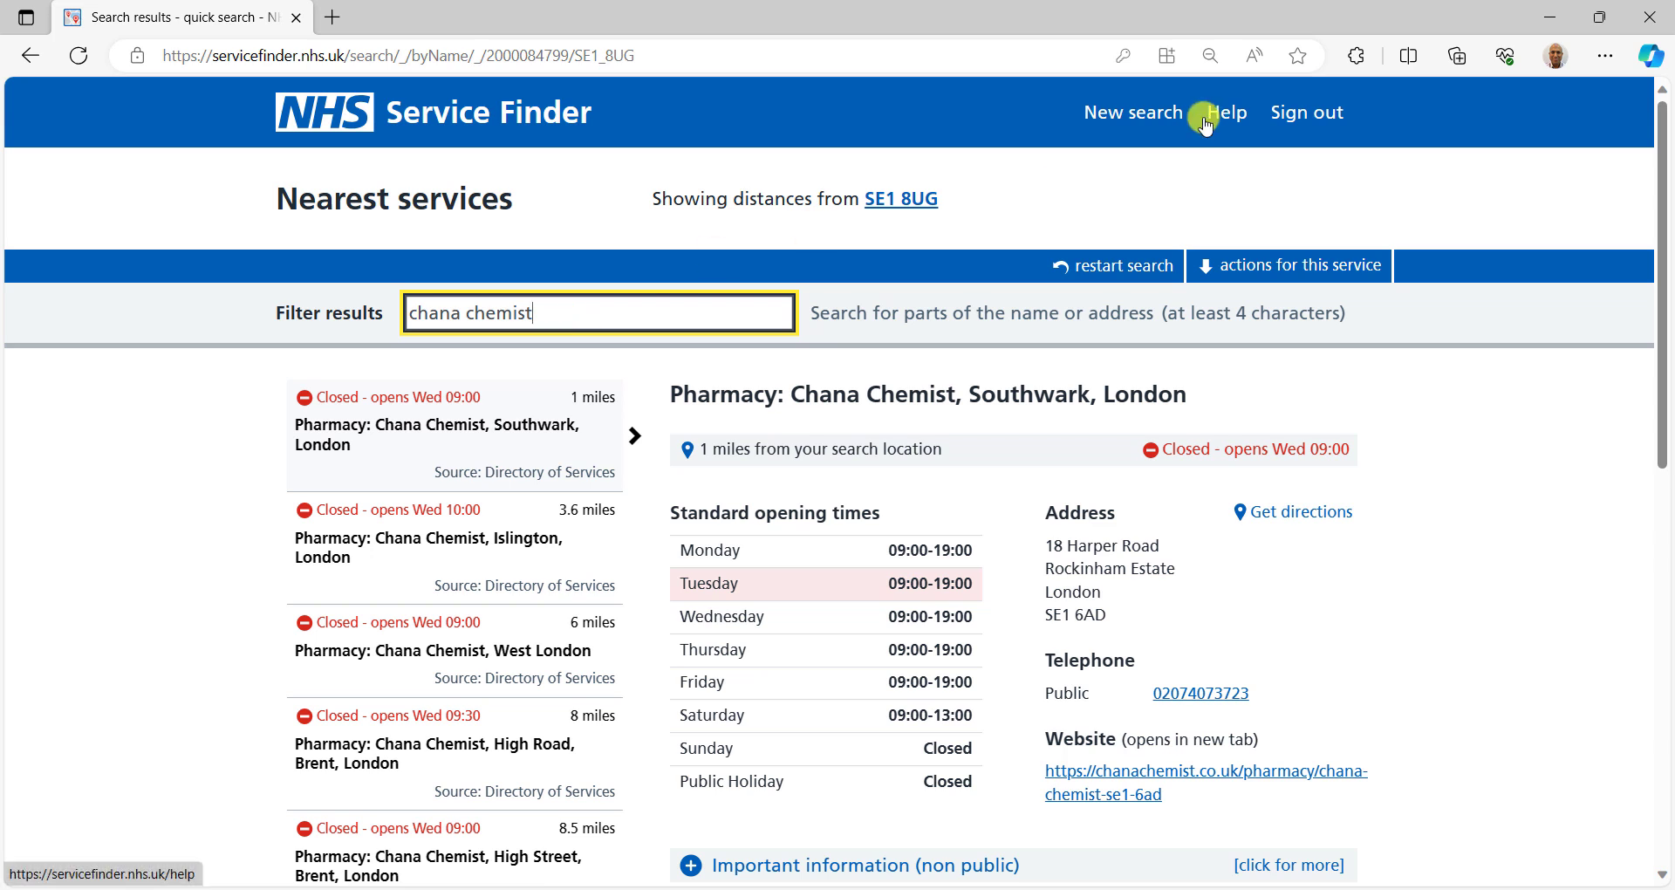
pyautogui.click(1153, 115)
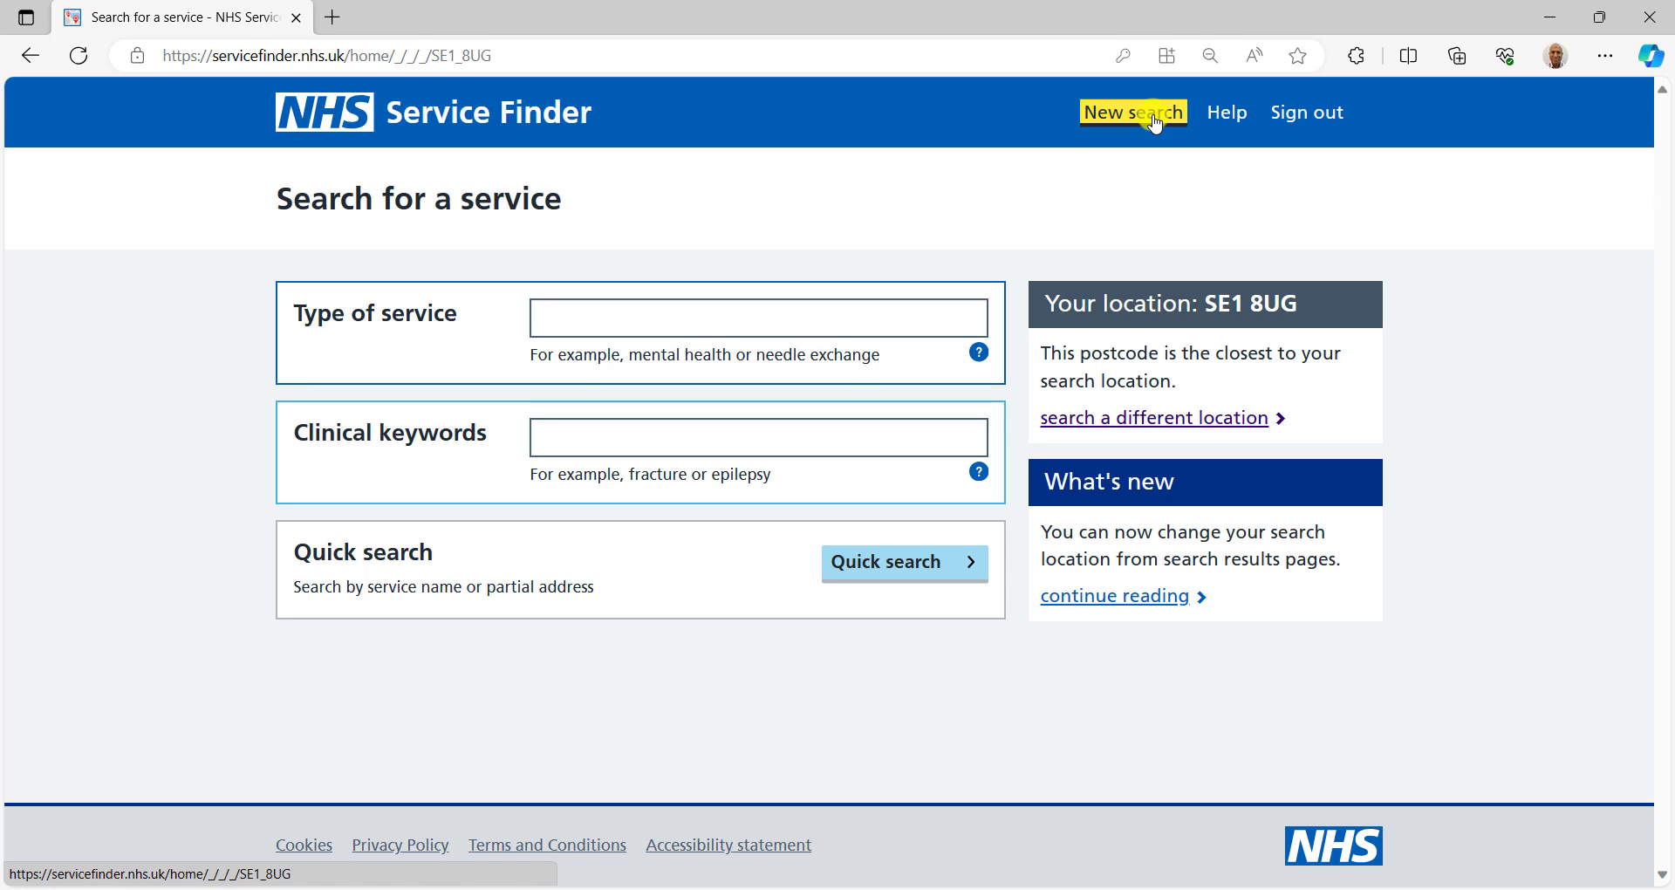
# - Search near SE1 8UG for the GP Practice service type, giving 51 results
pyautogui.click(825, 316)
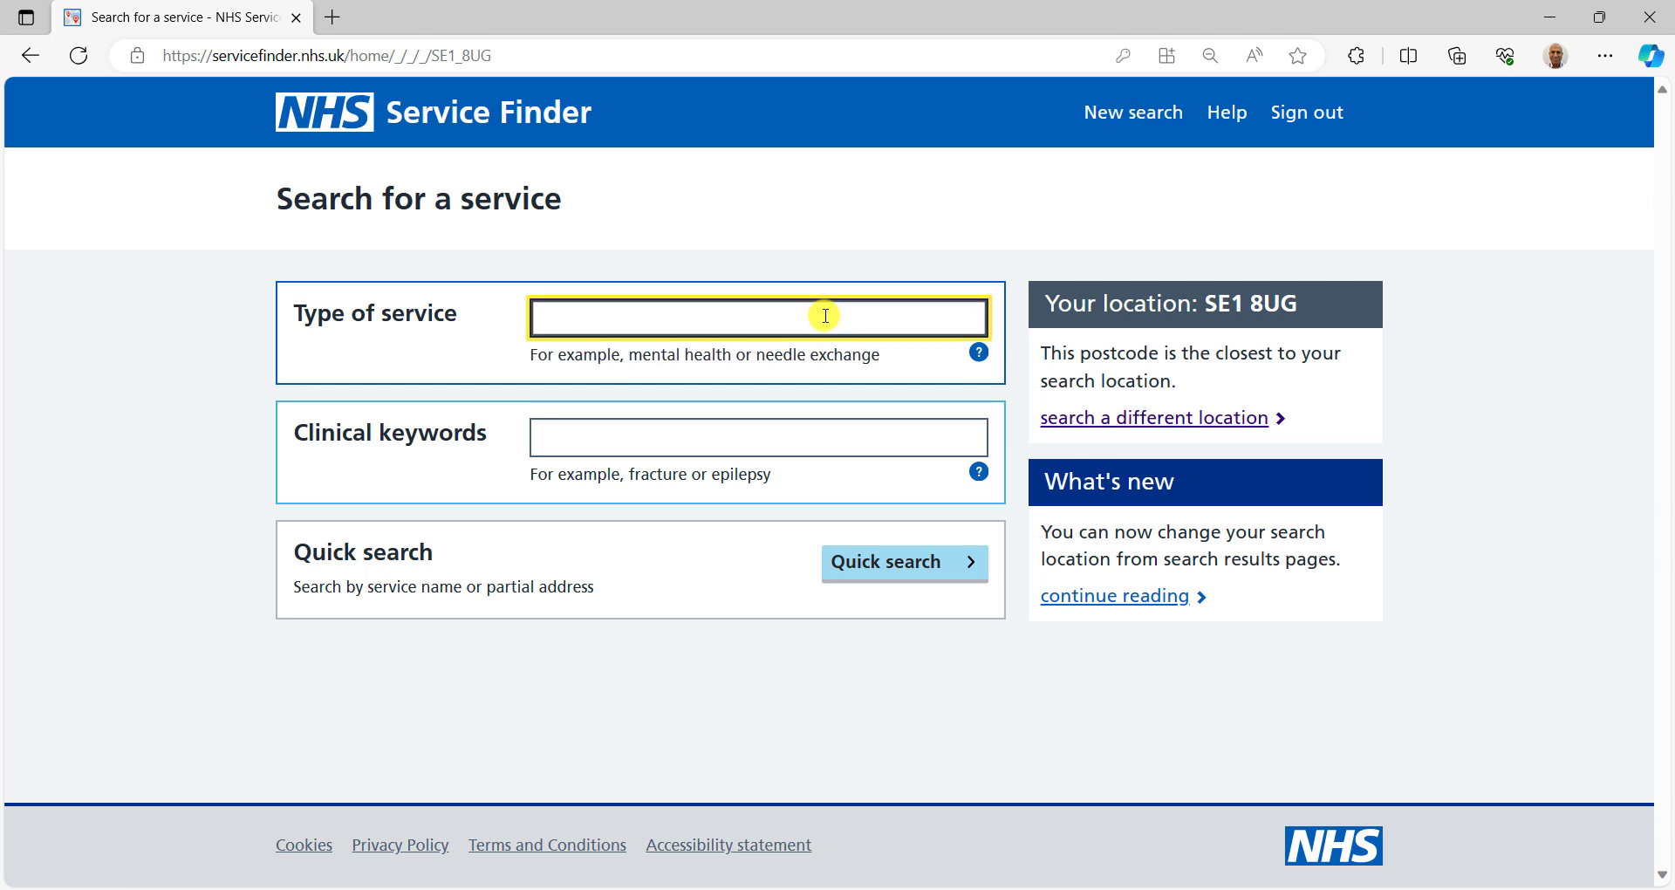
pyautogui.write('gp p')
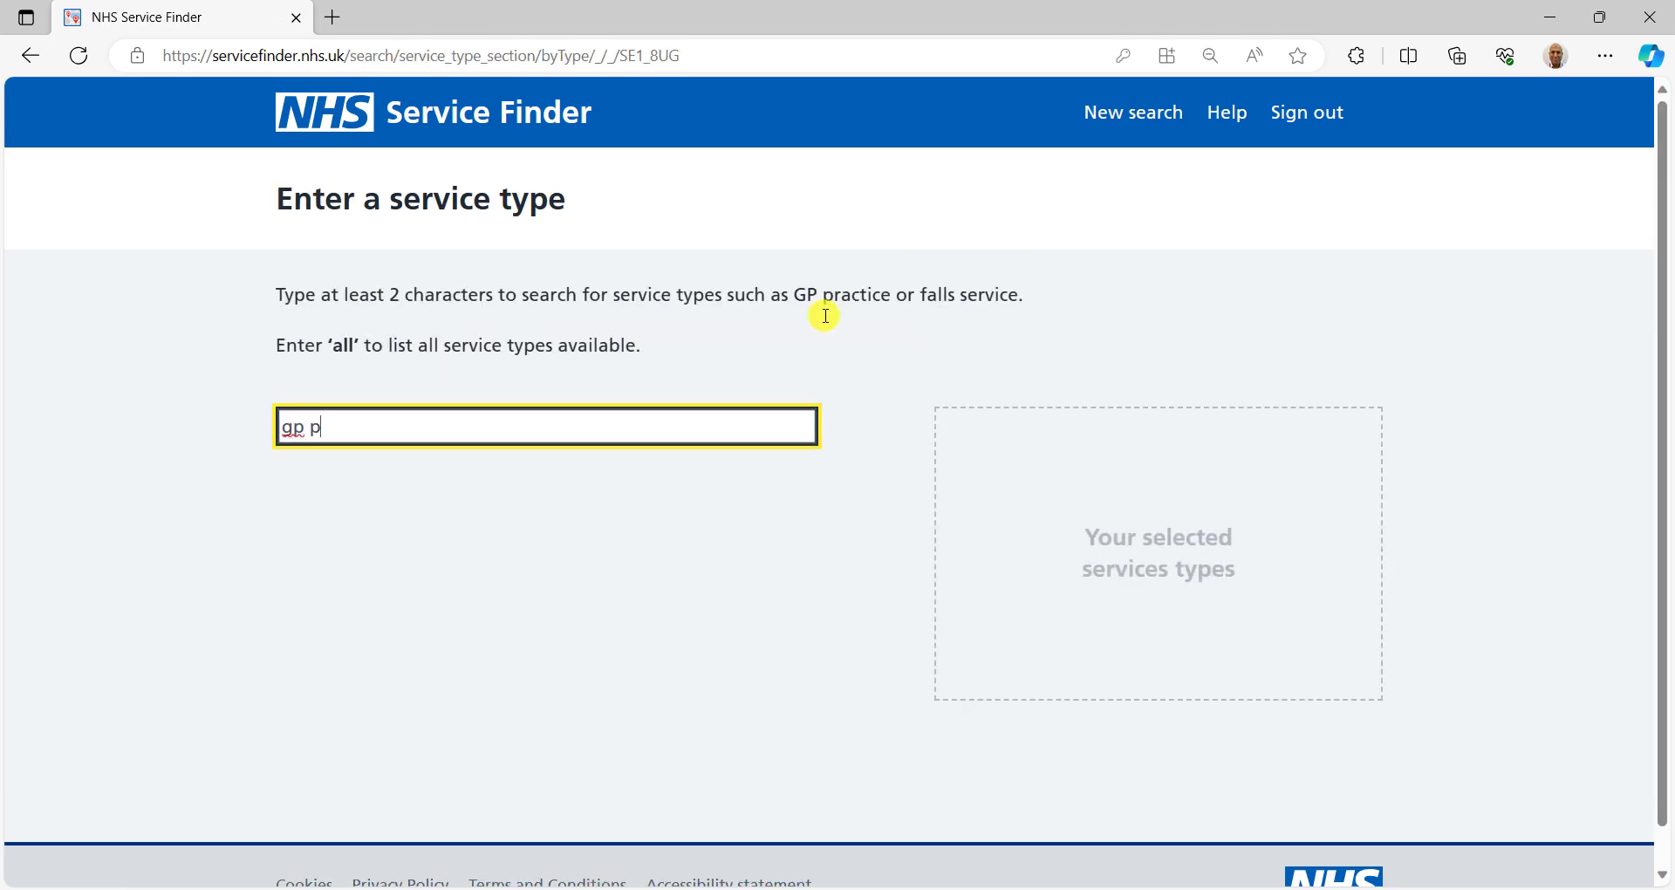
pyautogui.write('ractice')
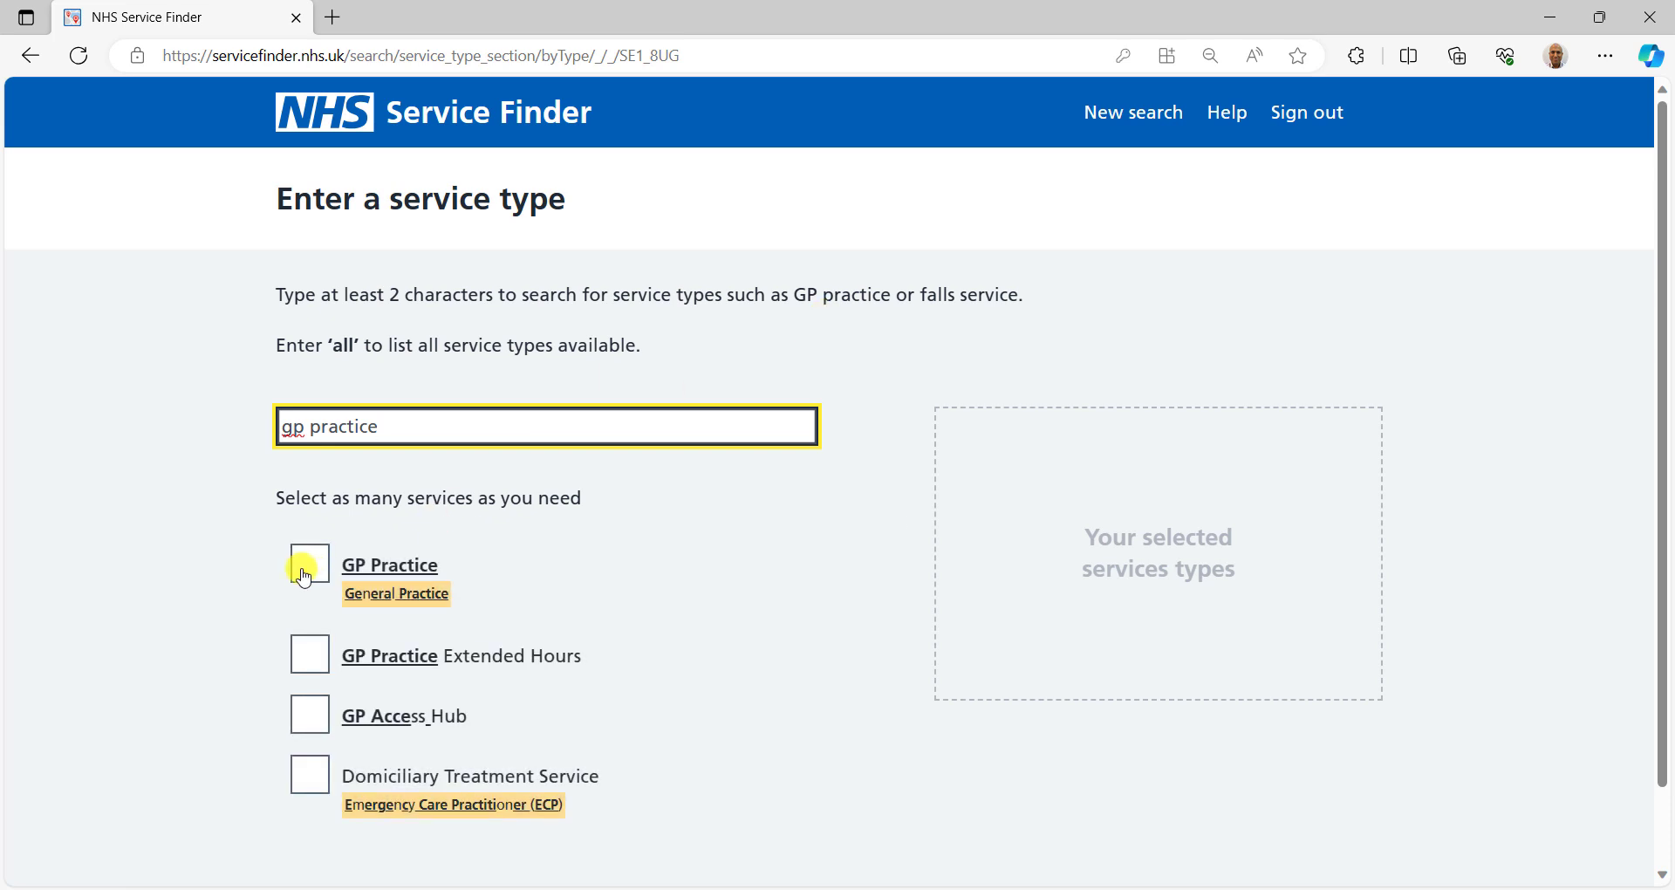
pyautogui.click(303, 578)
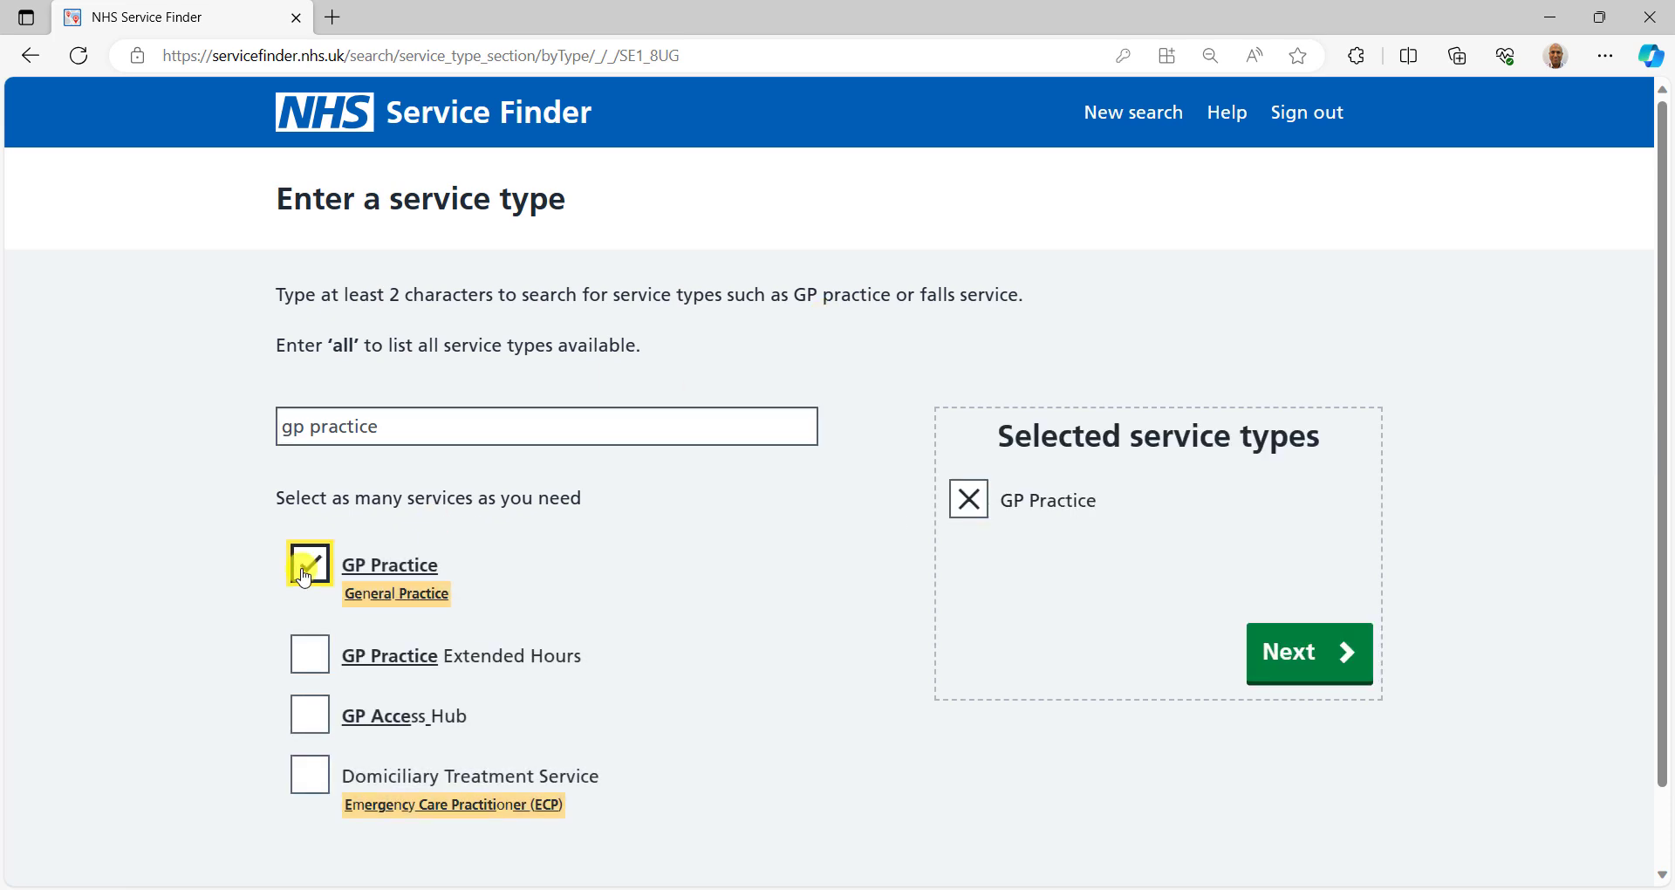
pyautogui.click(1274, 665)
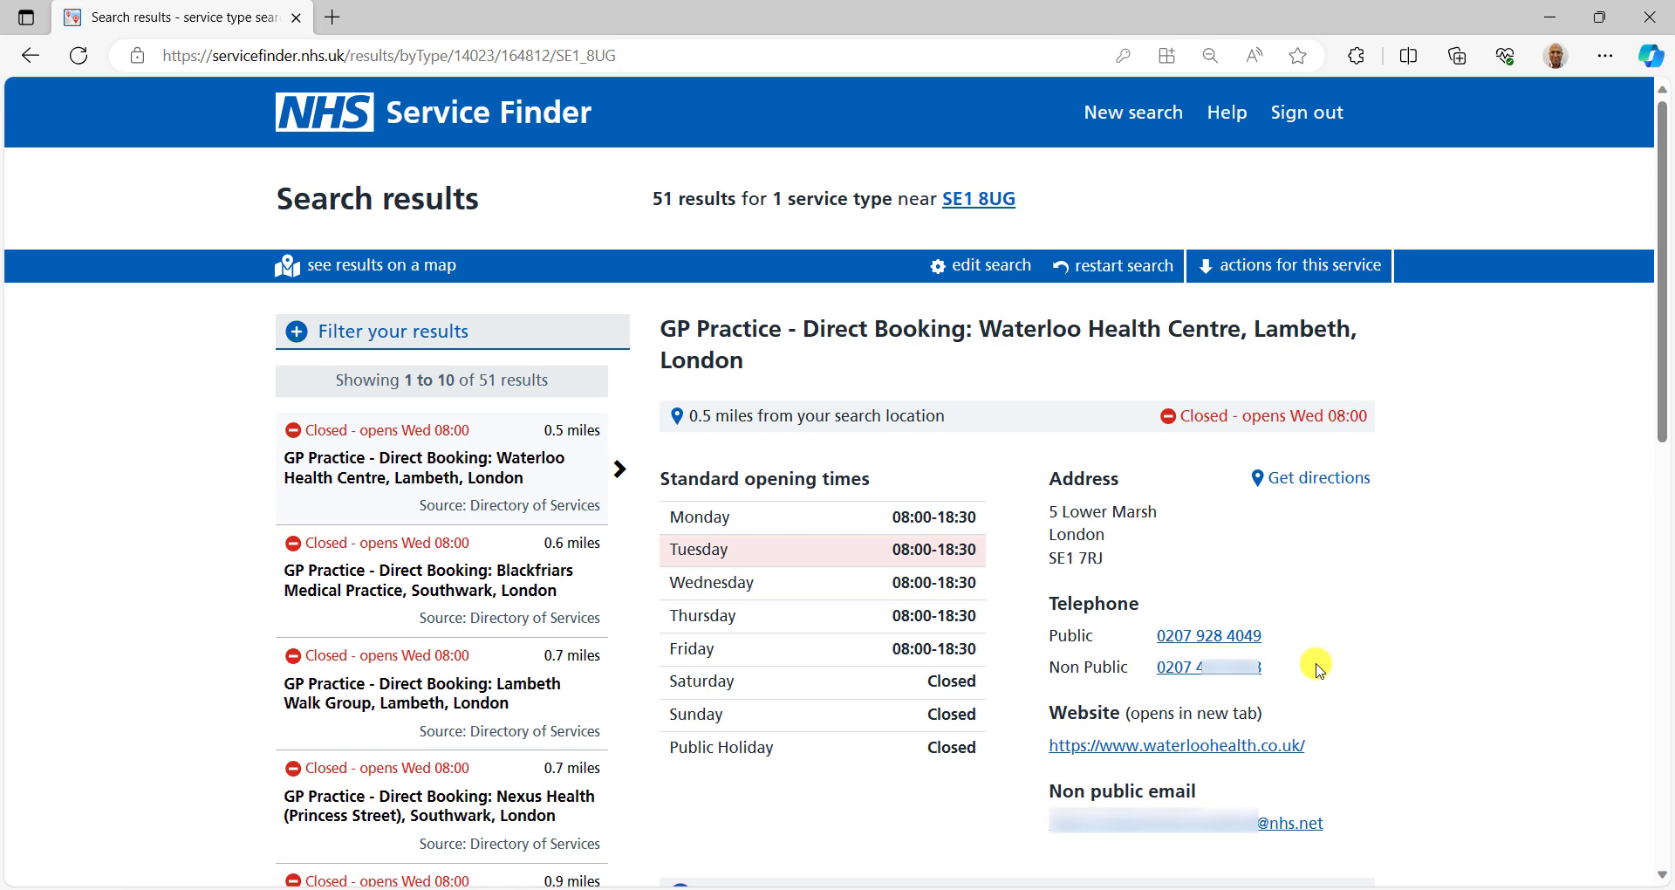
# - Quick-search 'waterloo health centre' and jump to that practice's actions
pyautogui.click(1147, 123)
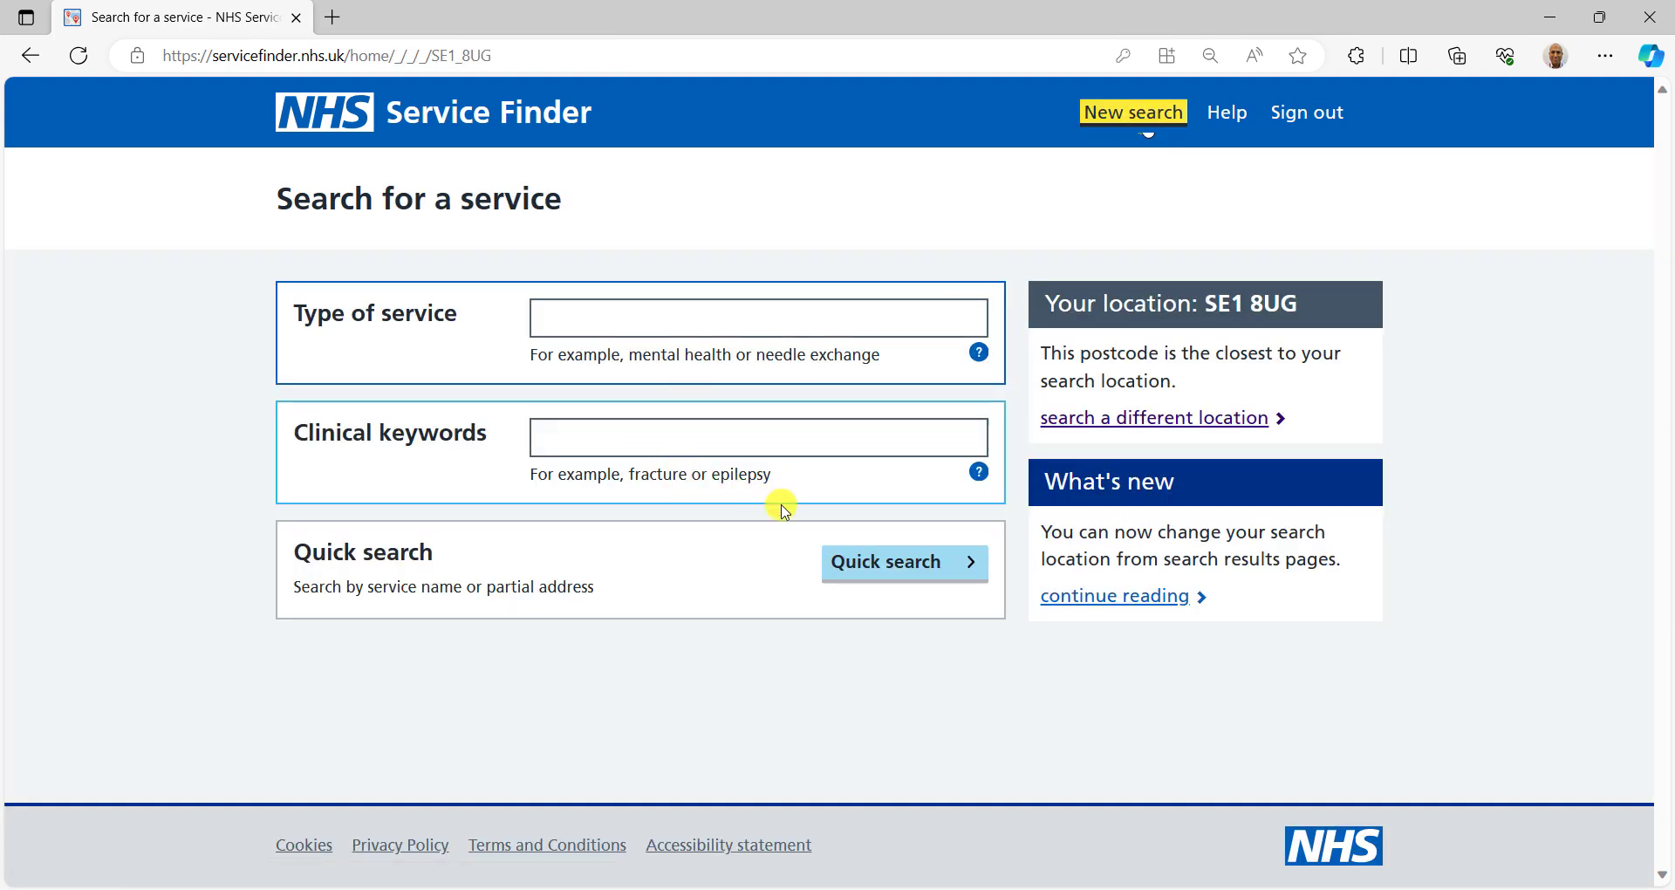
pyautogui.click(849, 565)
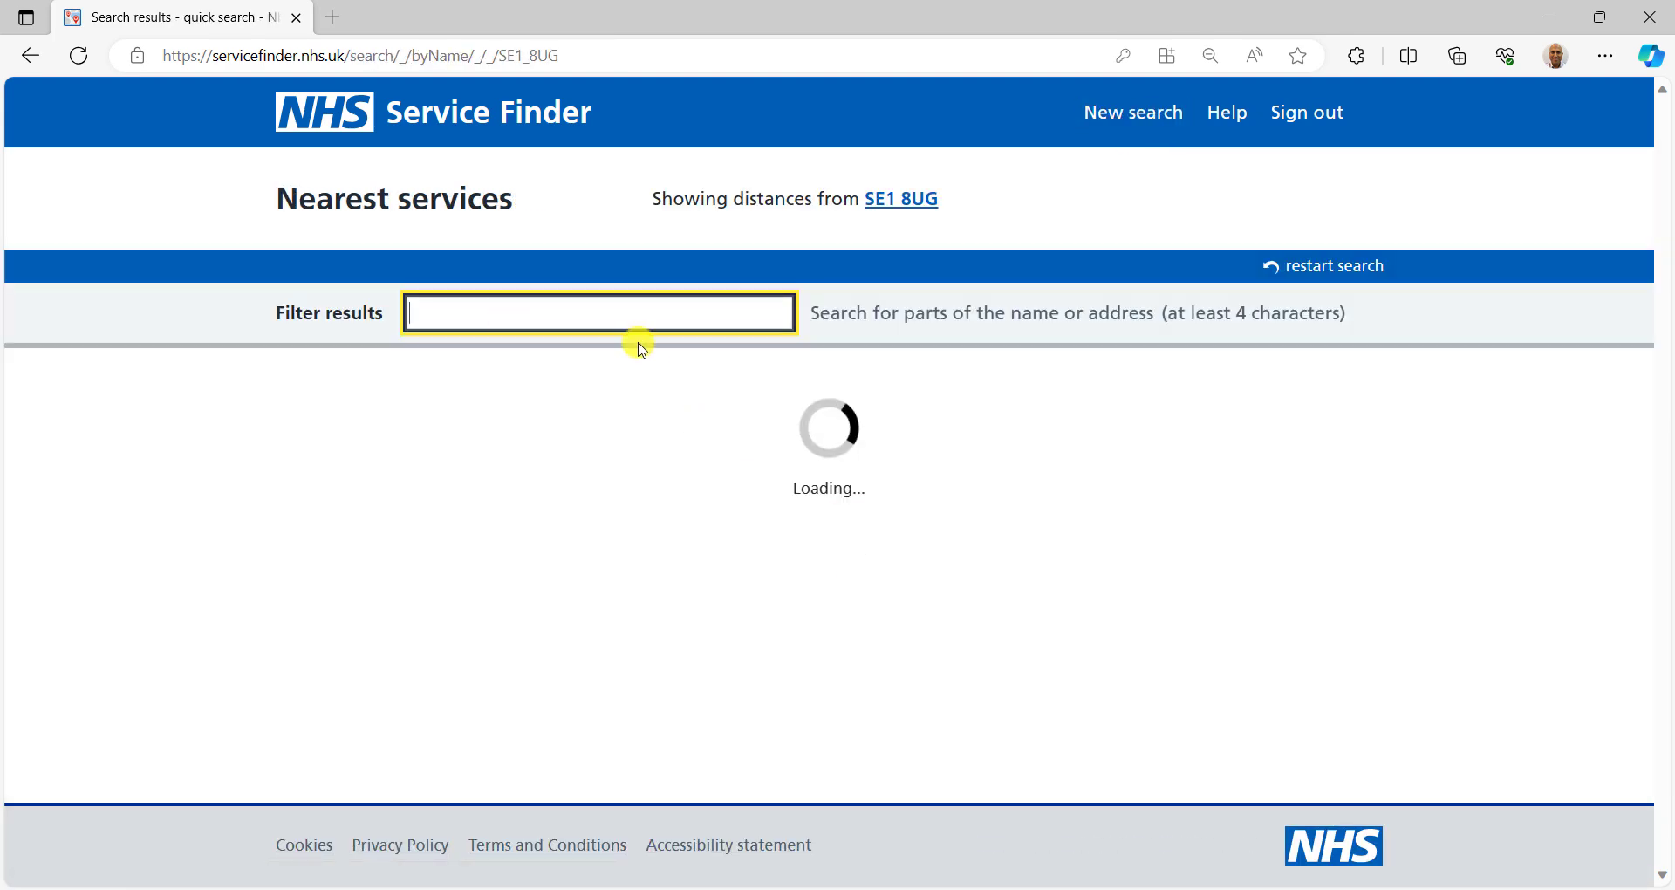
pyautogui.write('waterloo healt')
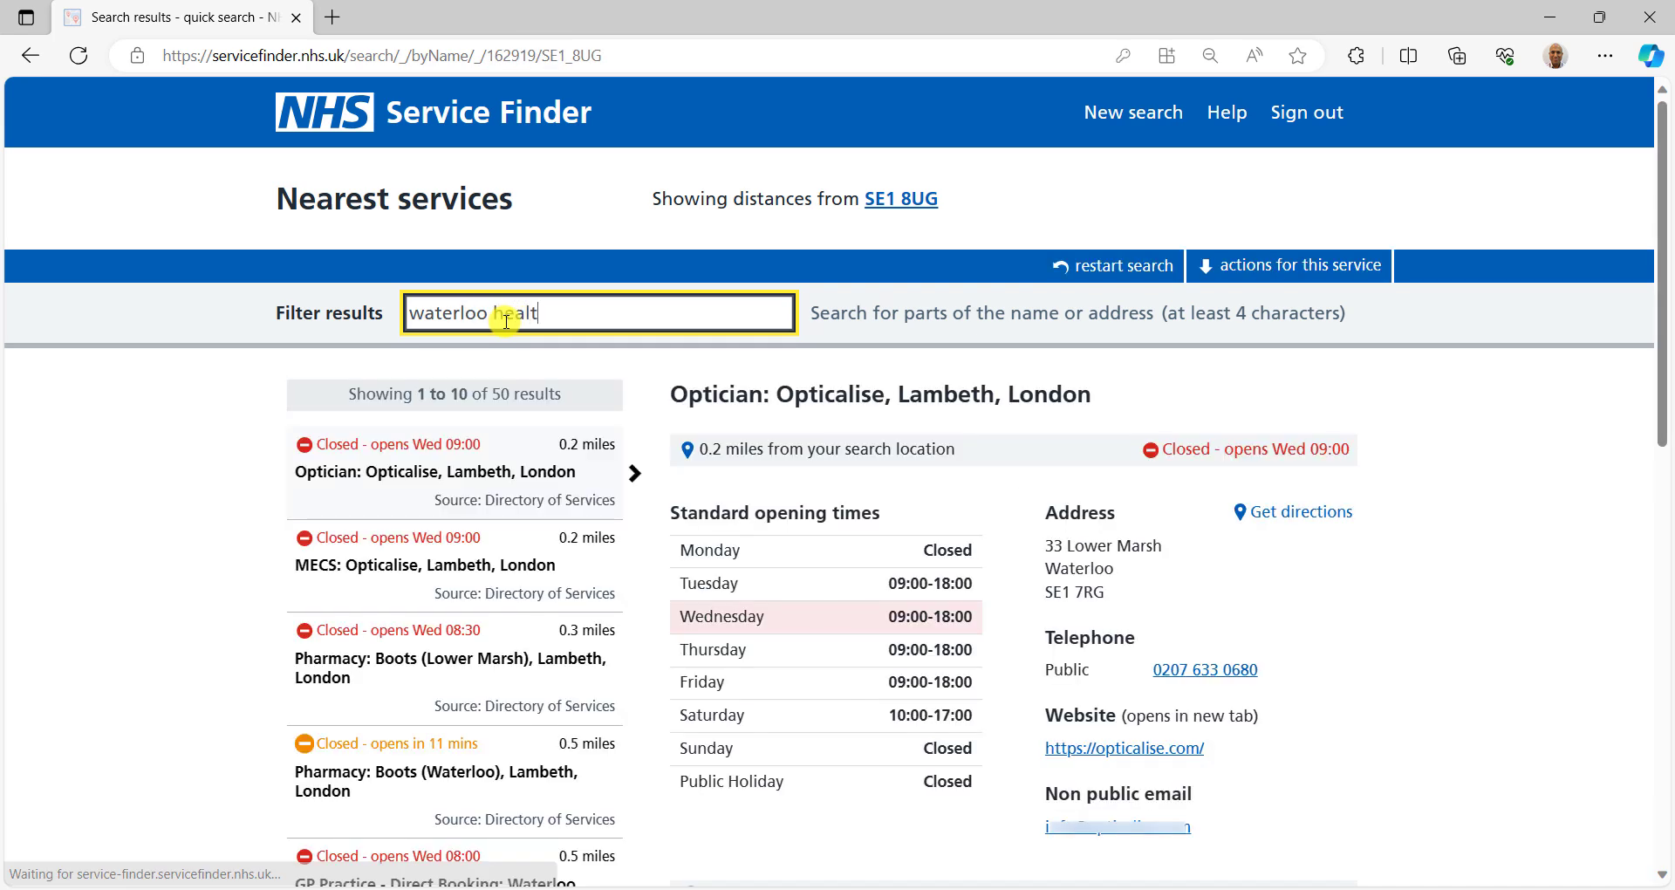
pyautogui.write('h centre')
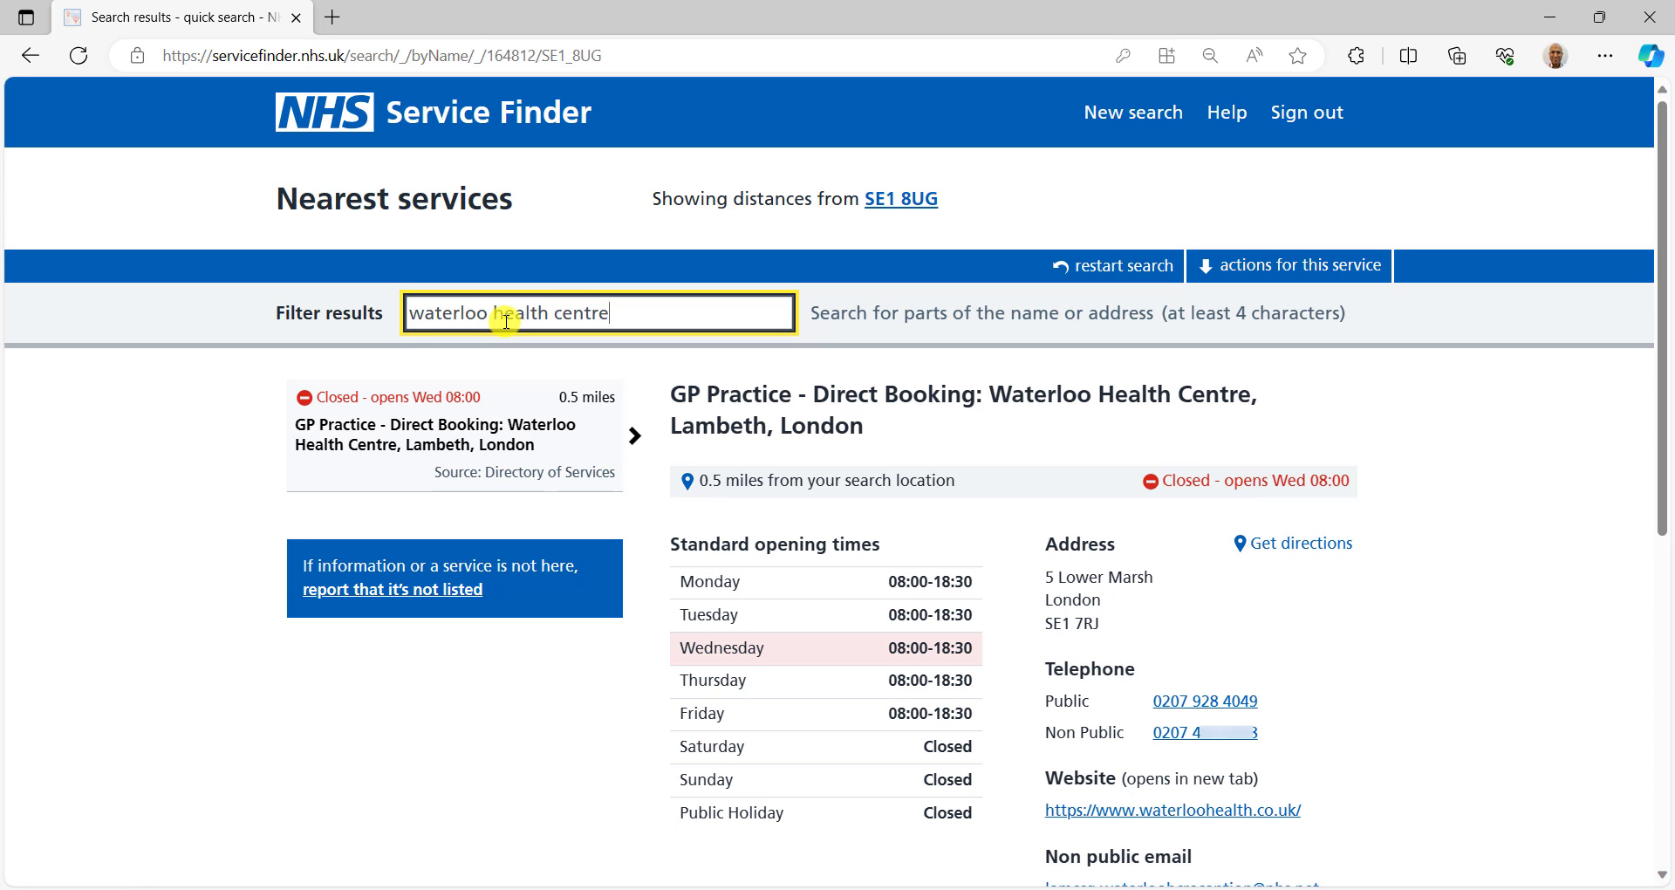
pyautogui.click(1314, 267)
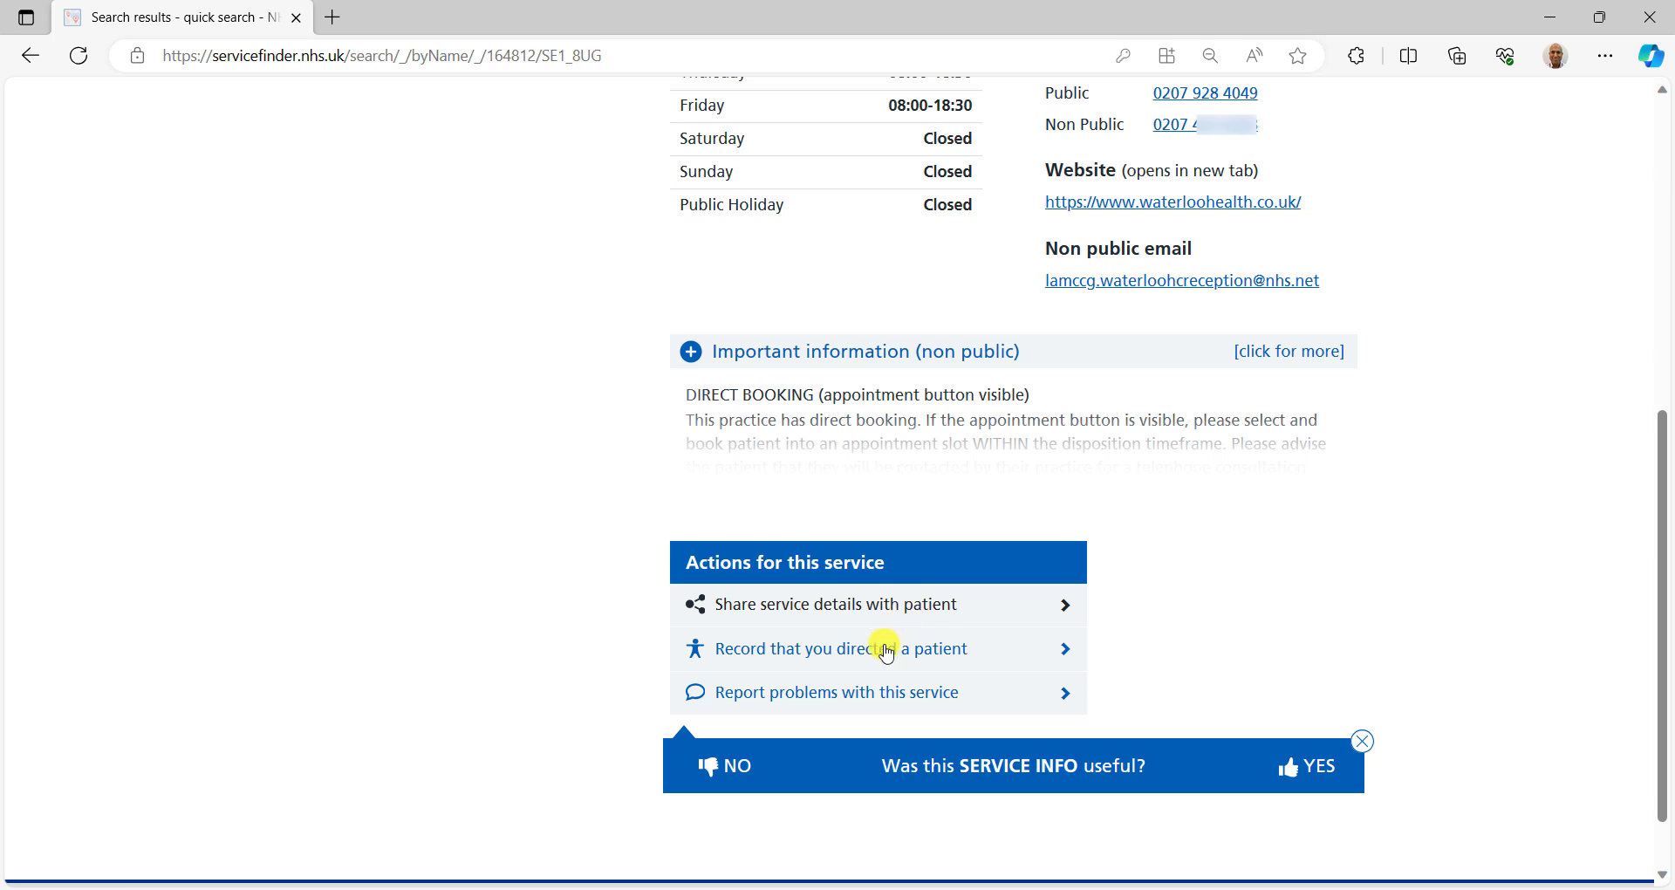
# - Report Waterloo Health Centre's Important information as incorrect, with details 'For demo purposes only'
pyautogui.click(881, 707)
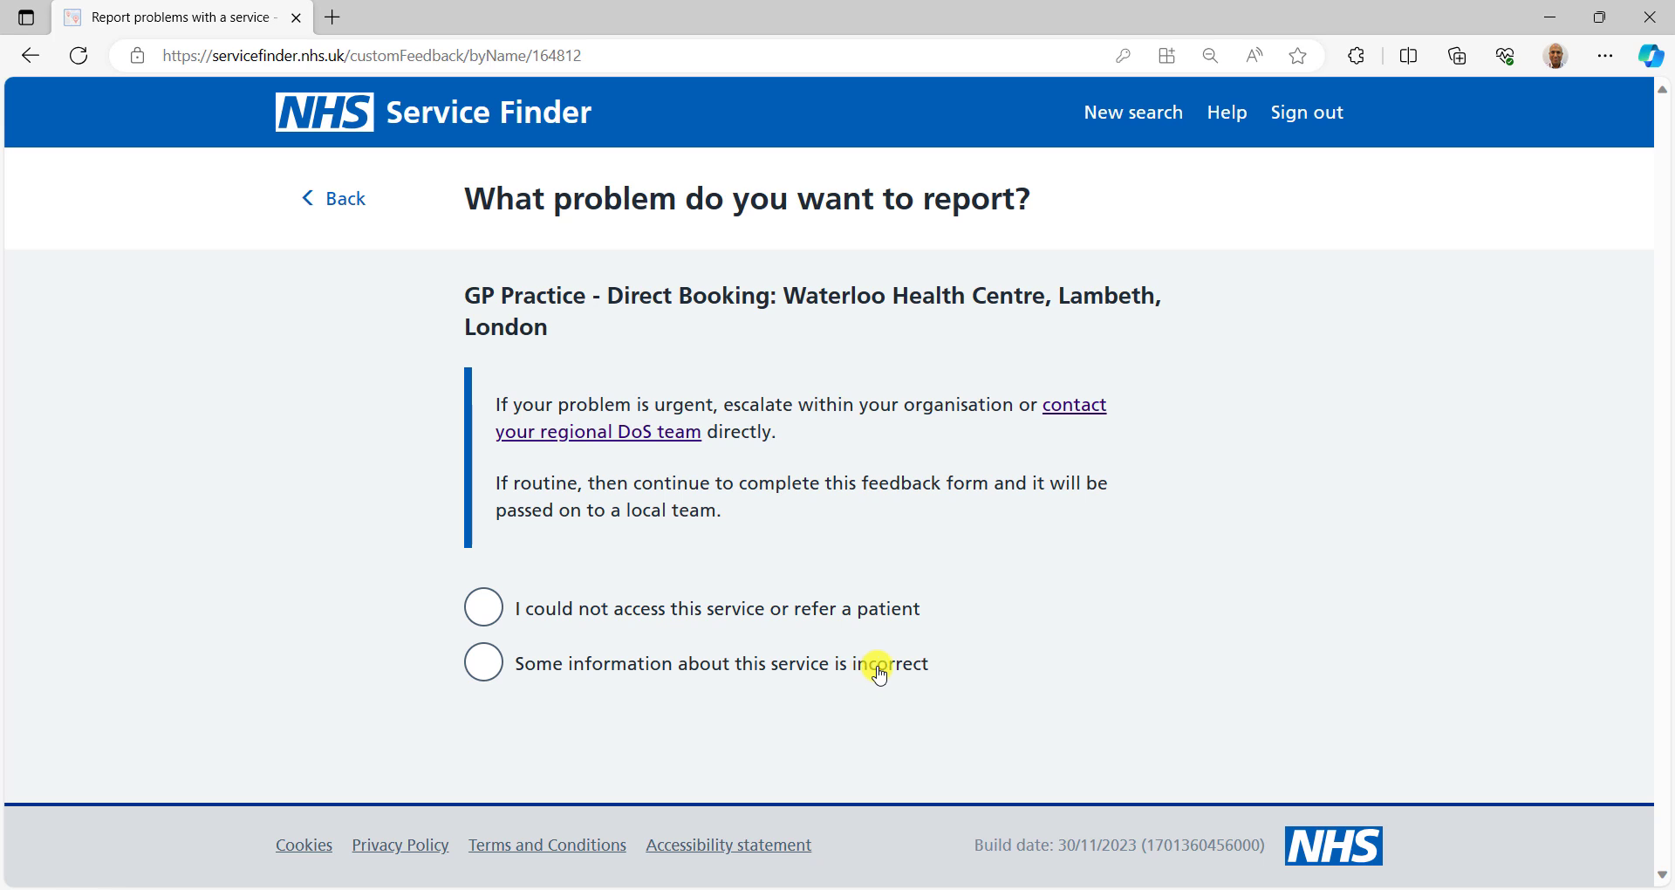
pyautogui.click(478, 663)
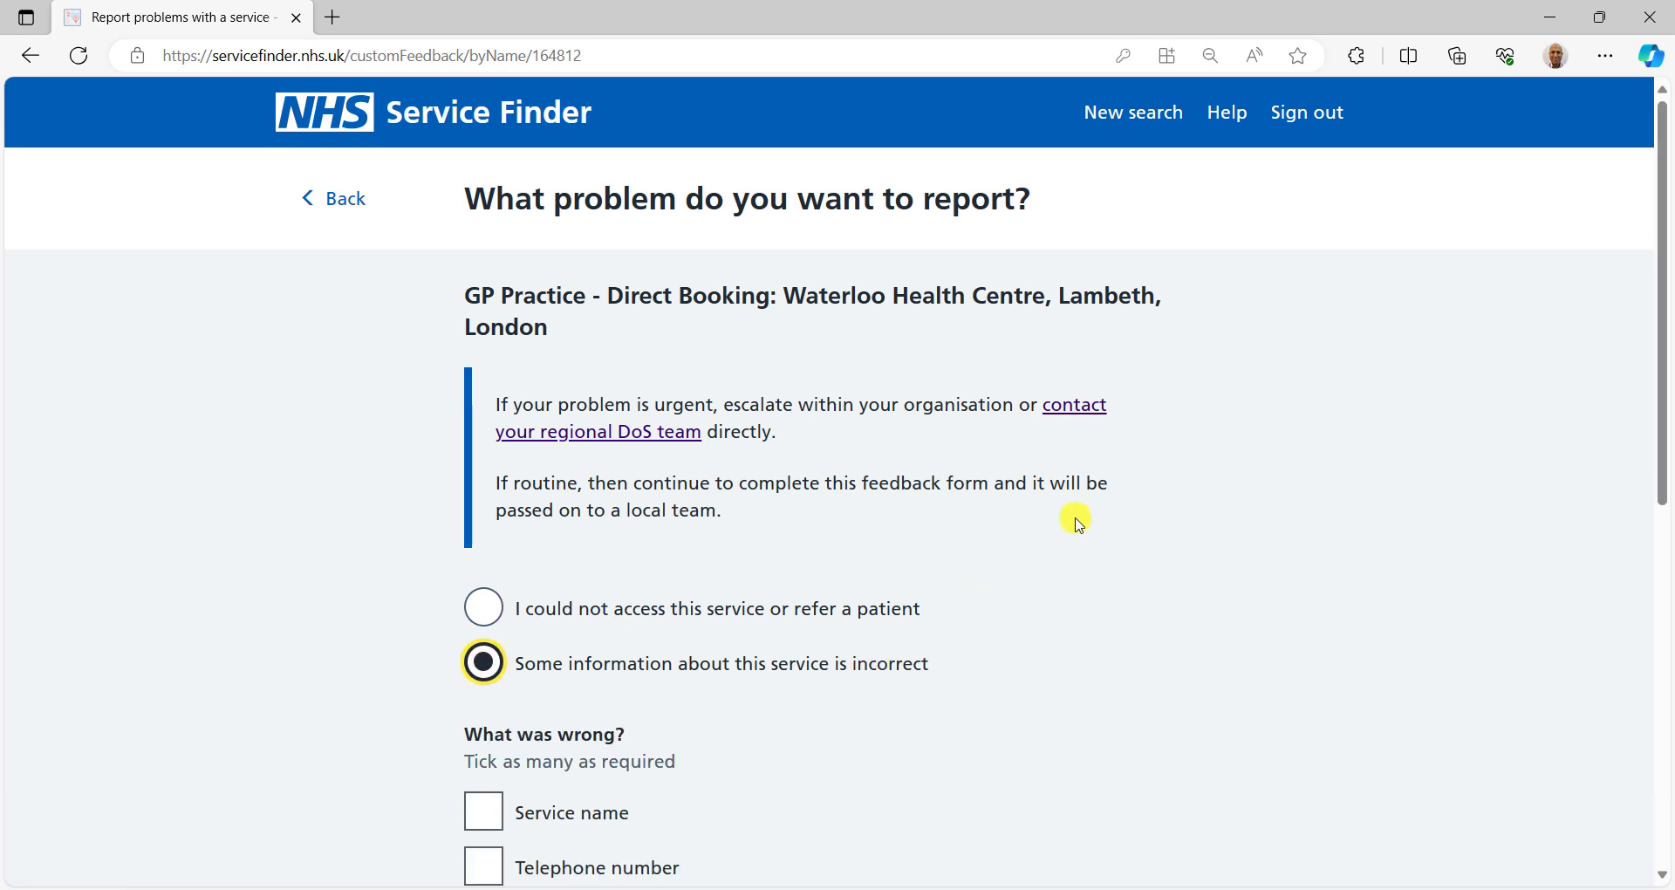
pyautogui.moveTo(1663, 373); pyautogui.dragTo(1640, 676)
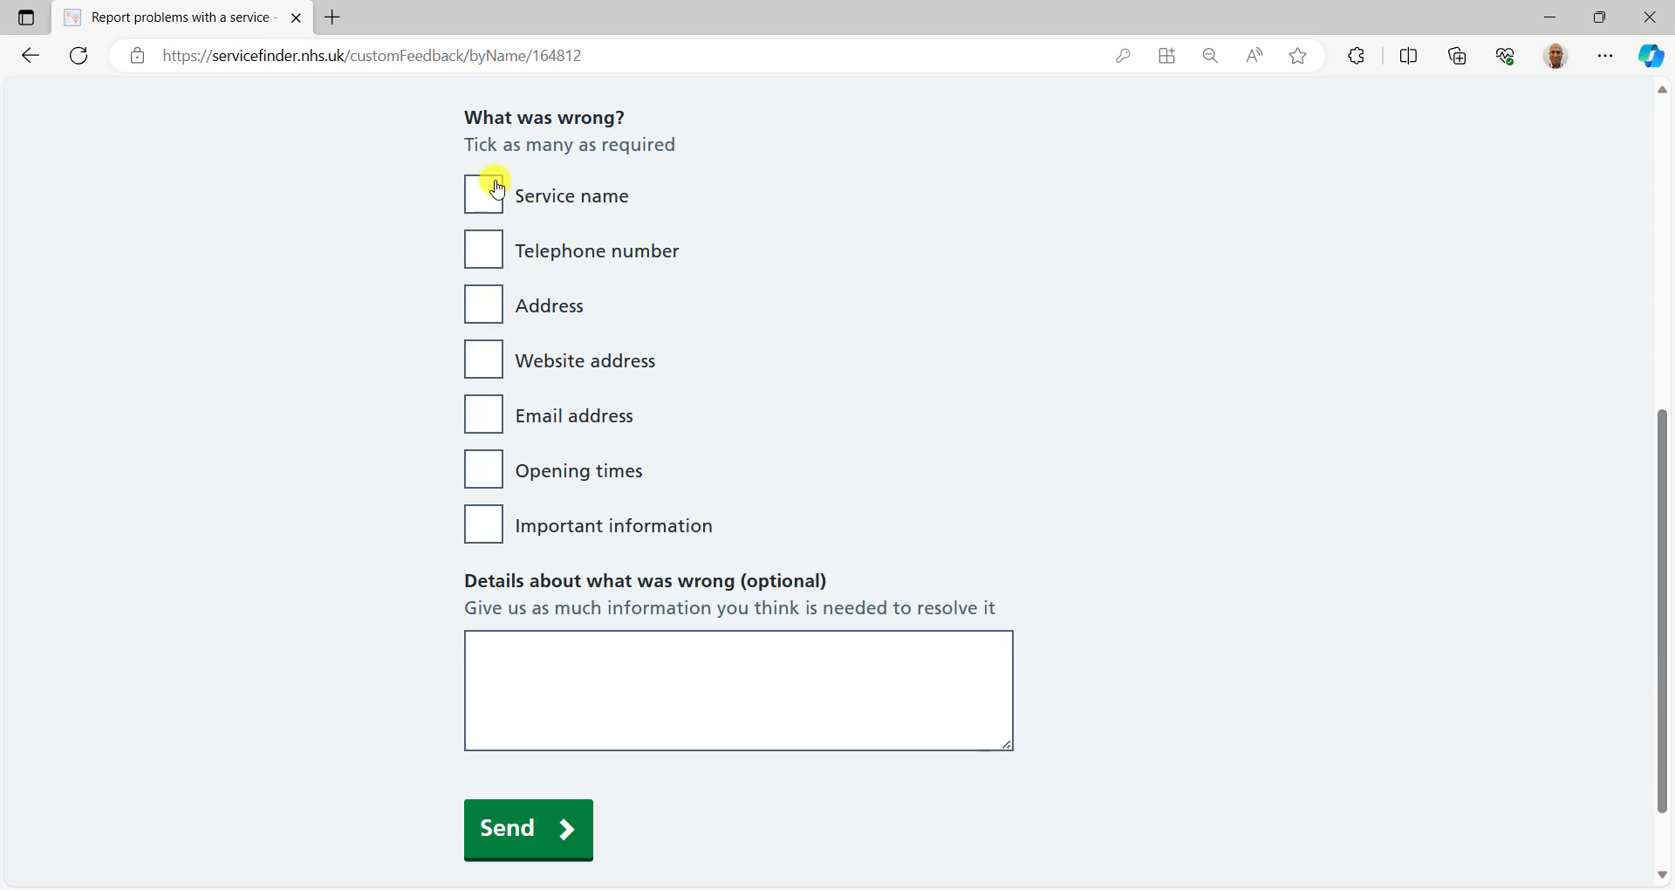
pyautogui.click(509, 519)
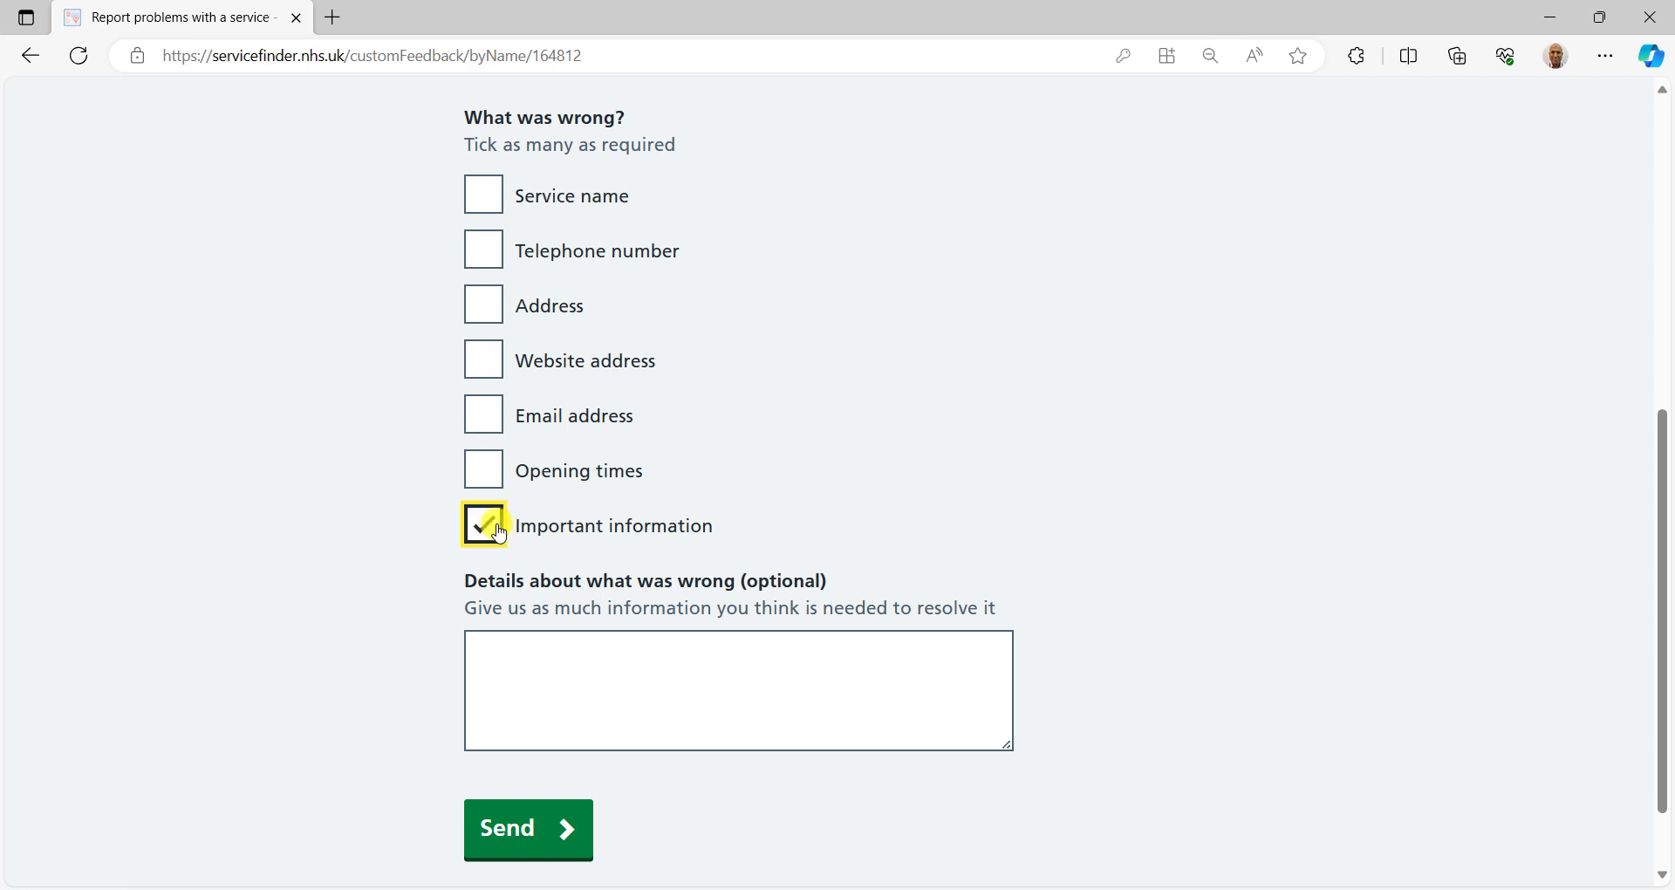
pyautogui.click(518, 648)
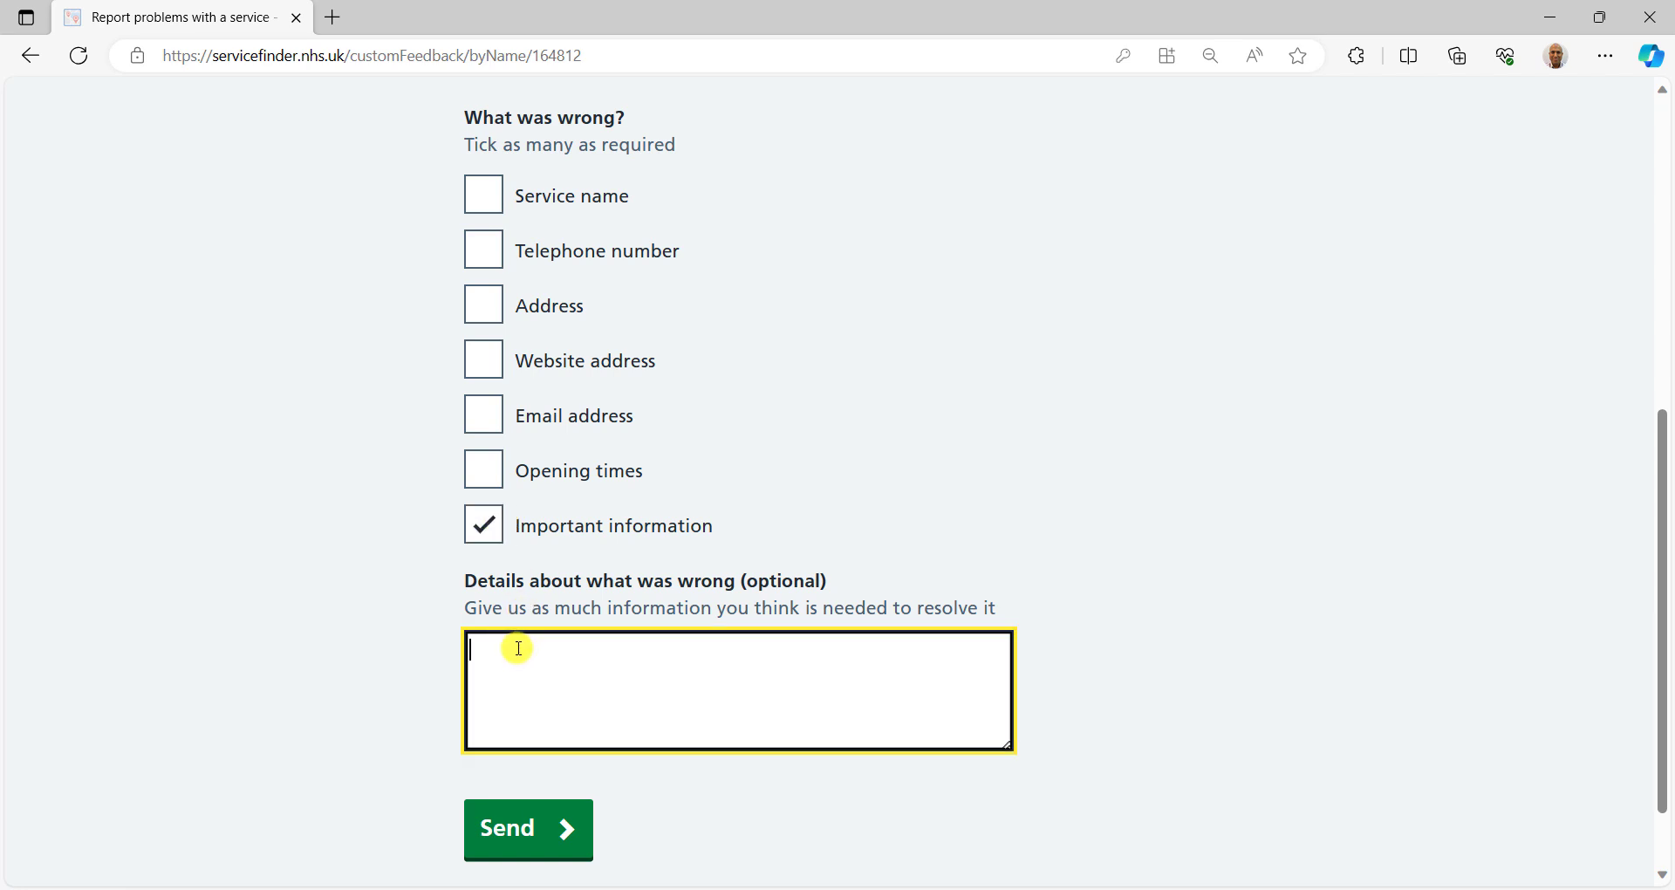
pyautogui.write('For demo purposes ')
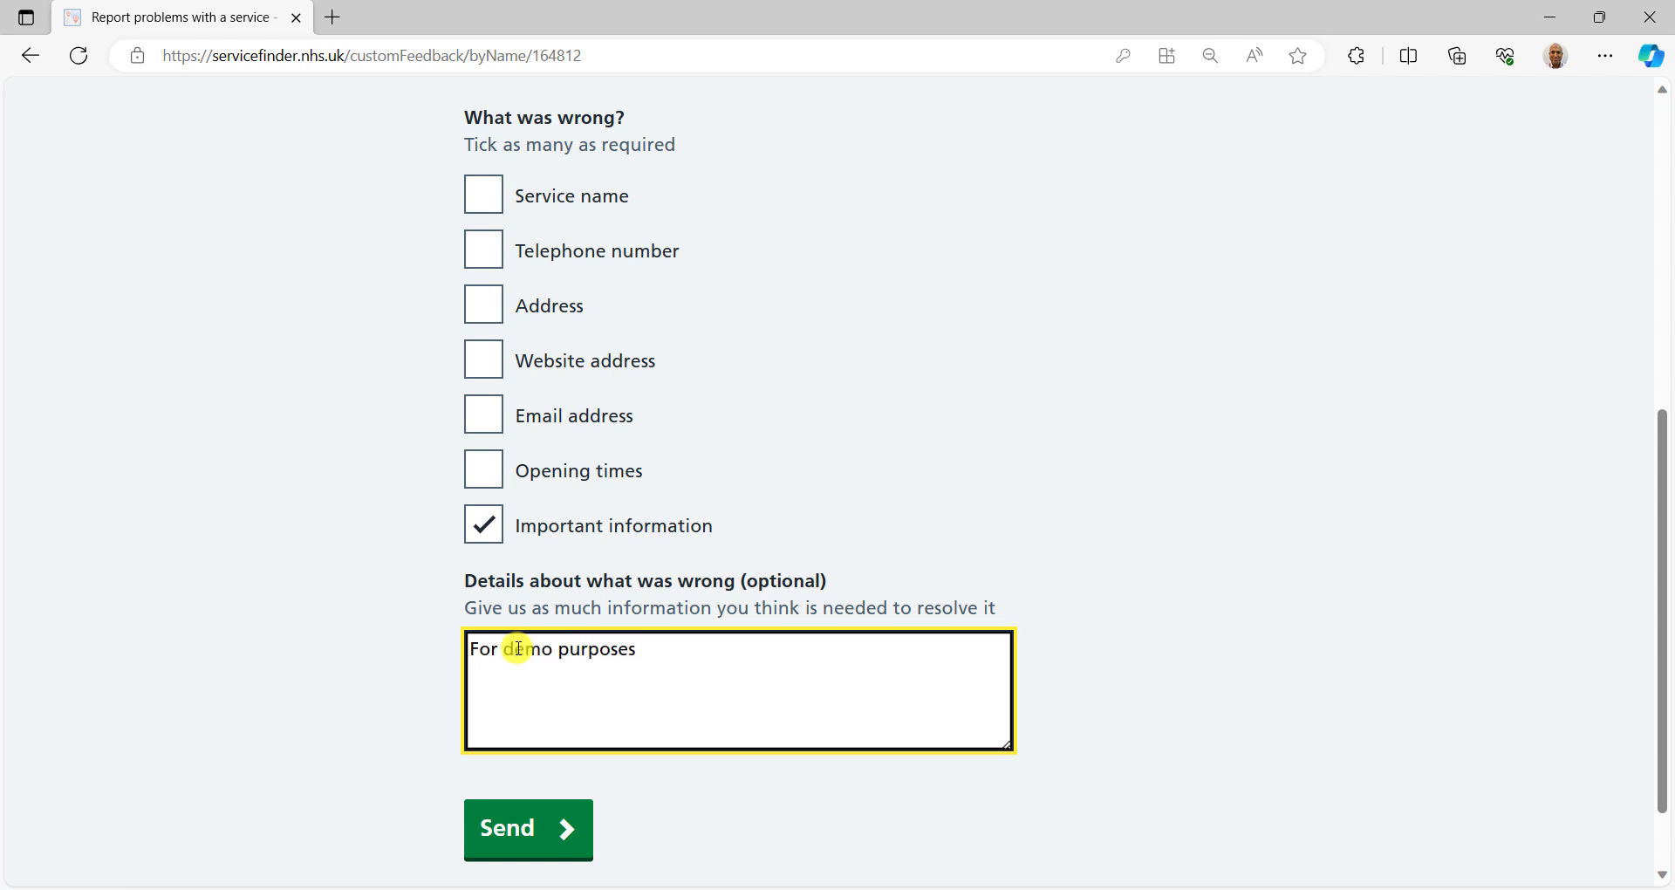
pyautogui.write('only')
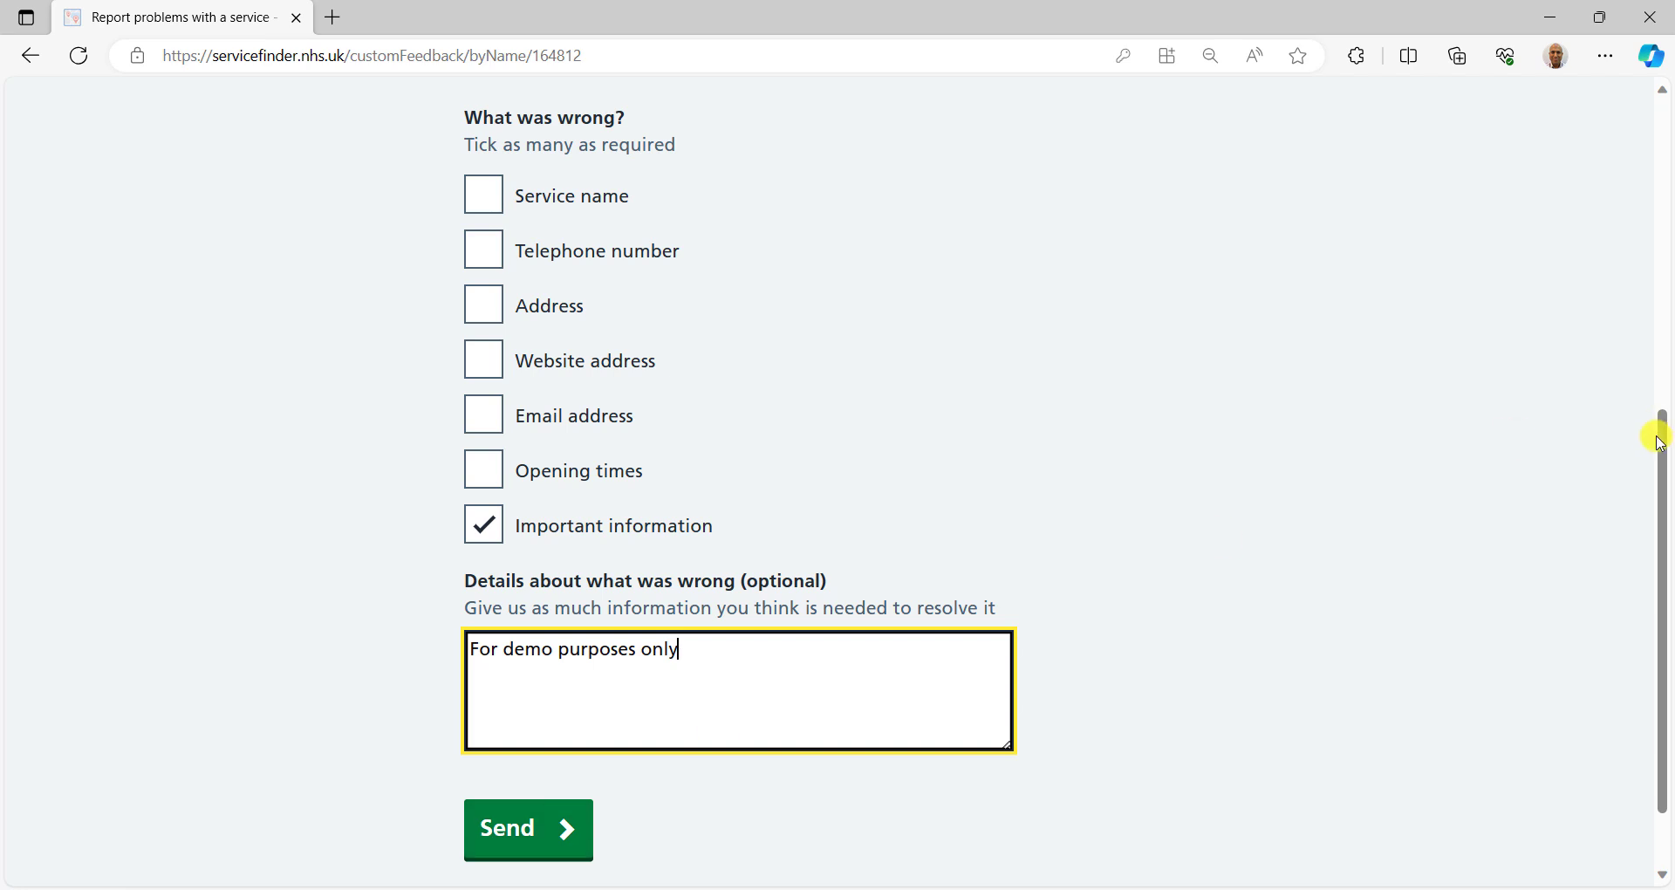
pyautogui.moveTo(1664, 465); pyautogui.dragTo(1611, 91)
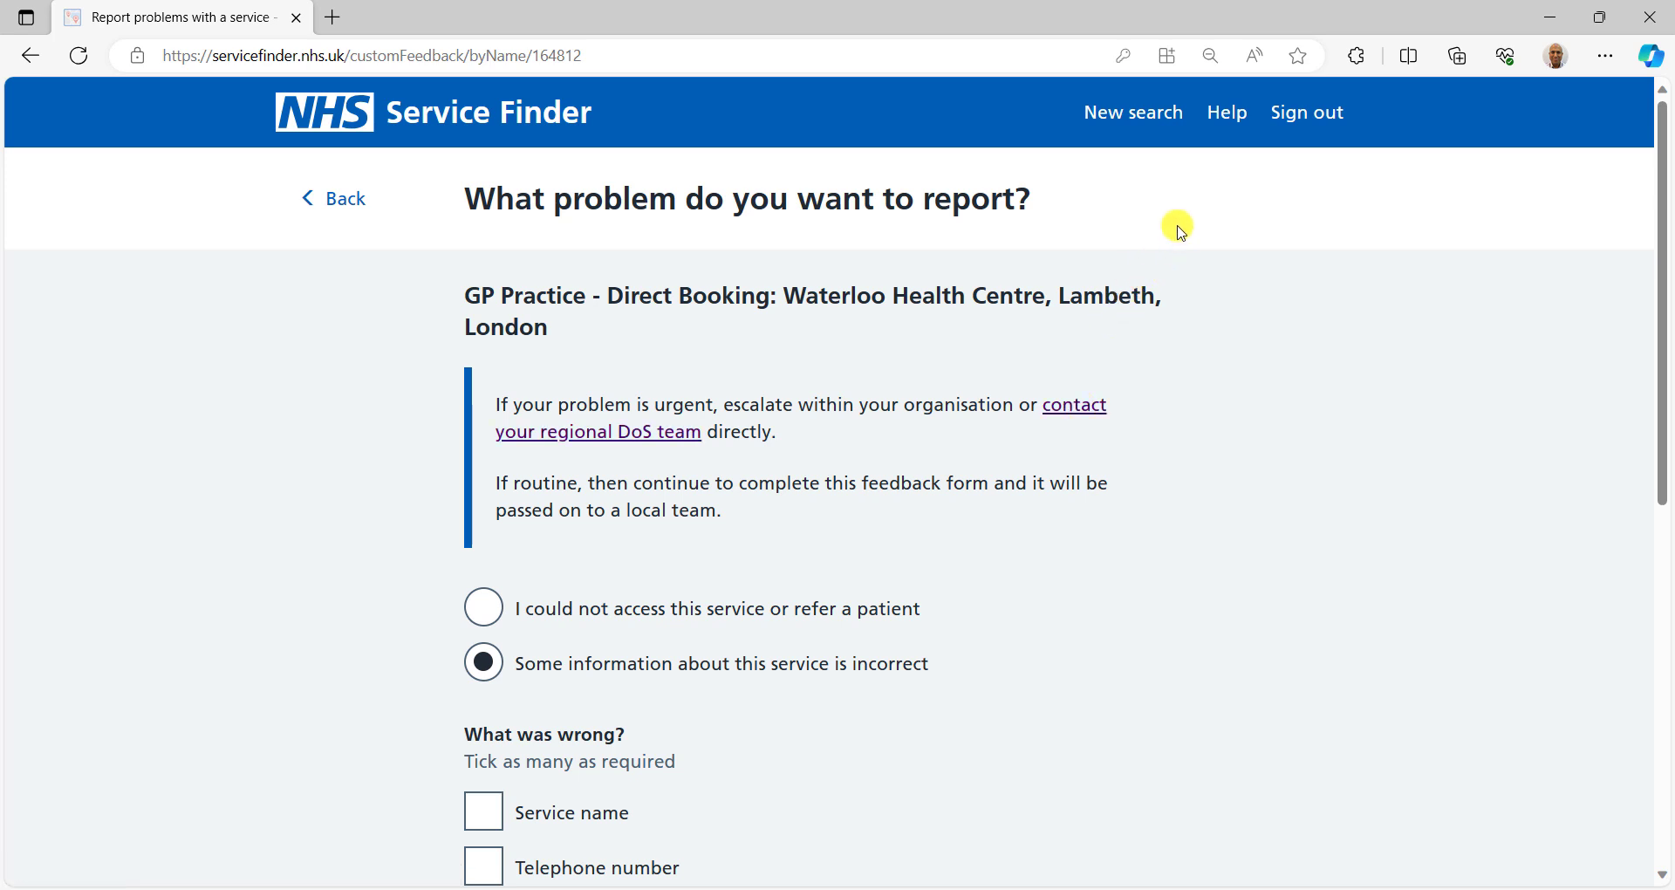
# - Open the Help page 'Contact your regional DoS team' and scroll through its regional contacts
pyautogui.click(1237, 114)
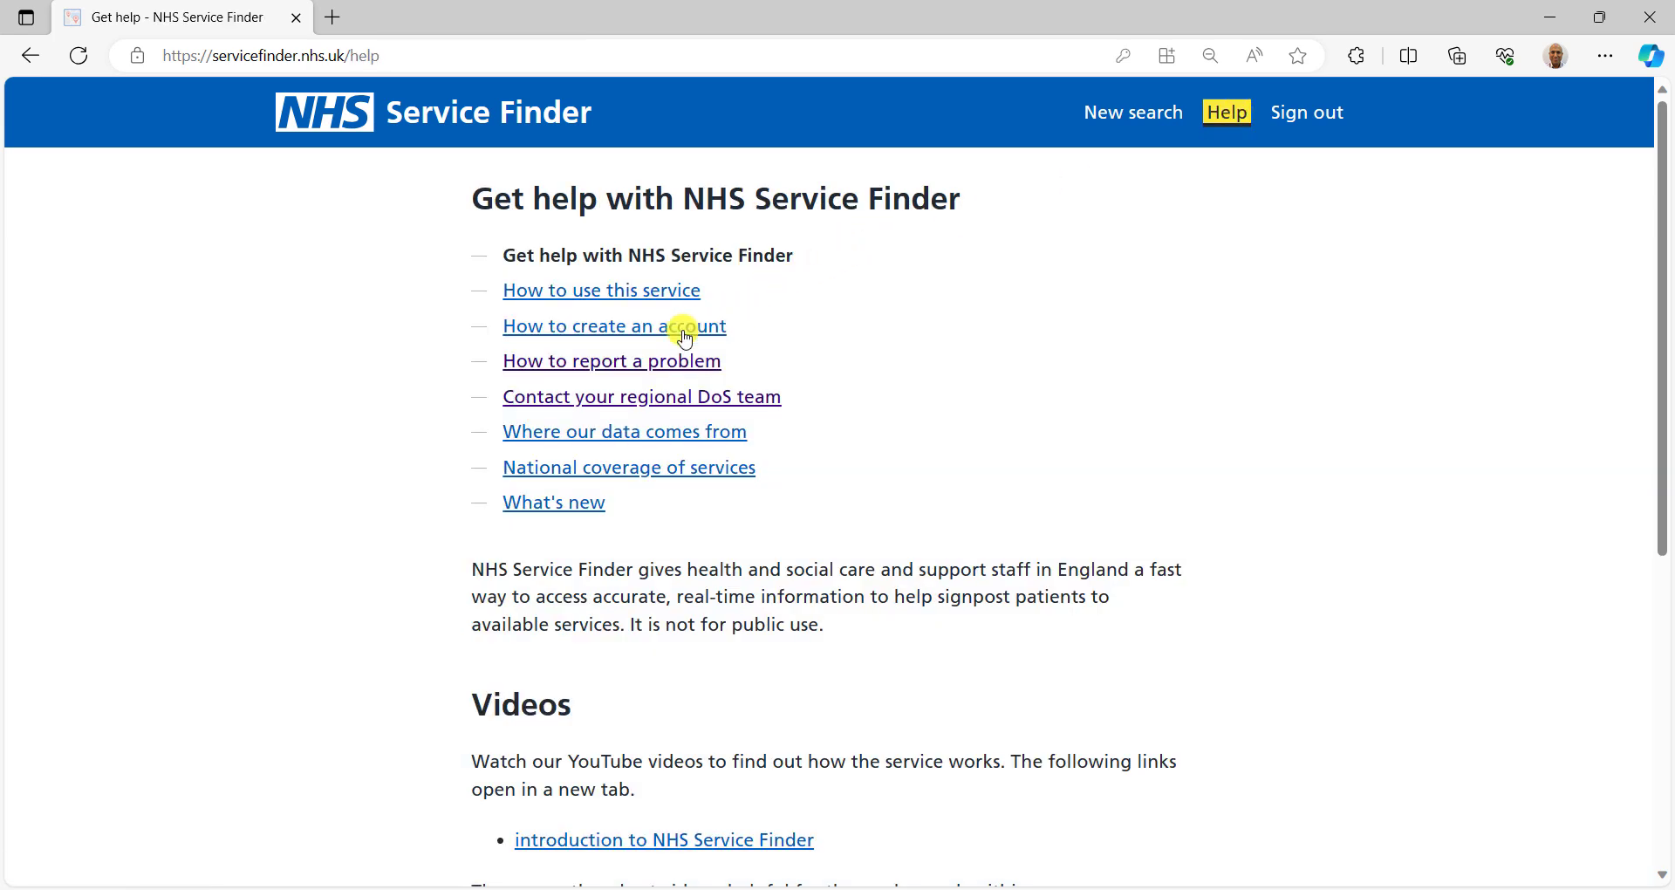
pyautogui.click(663, 401)
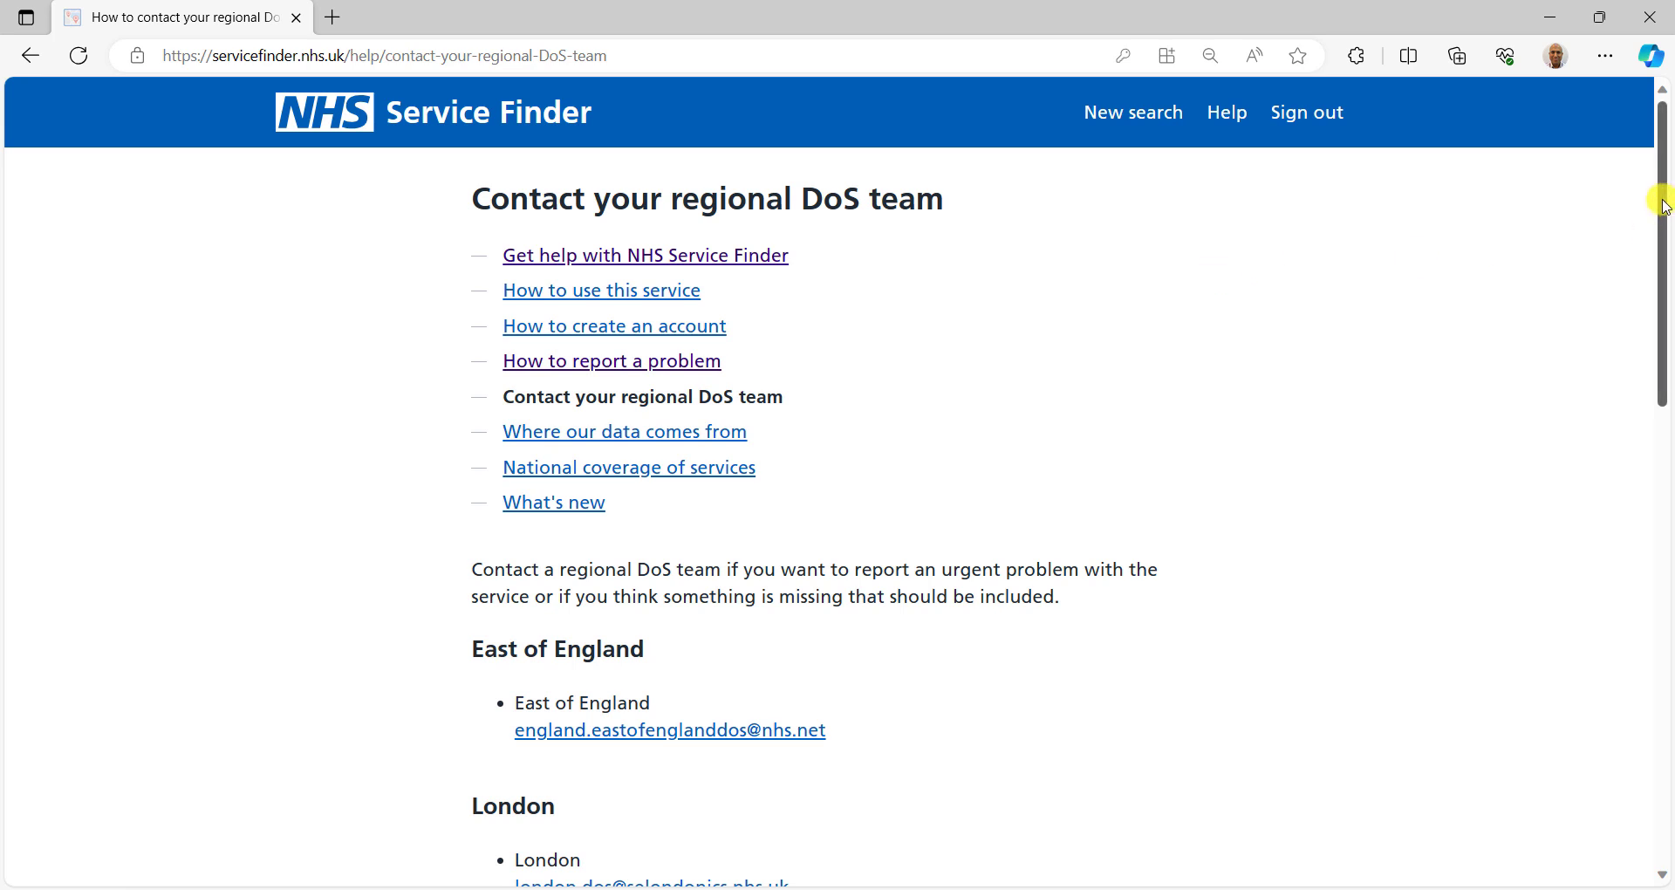
pyautogui.moveTo(1663, 207); pyautogui.dragTo(1668, 689)
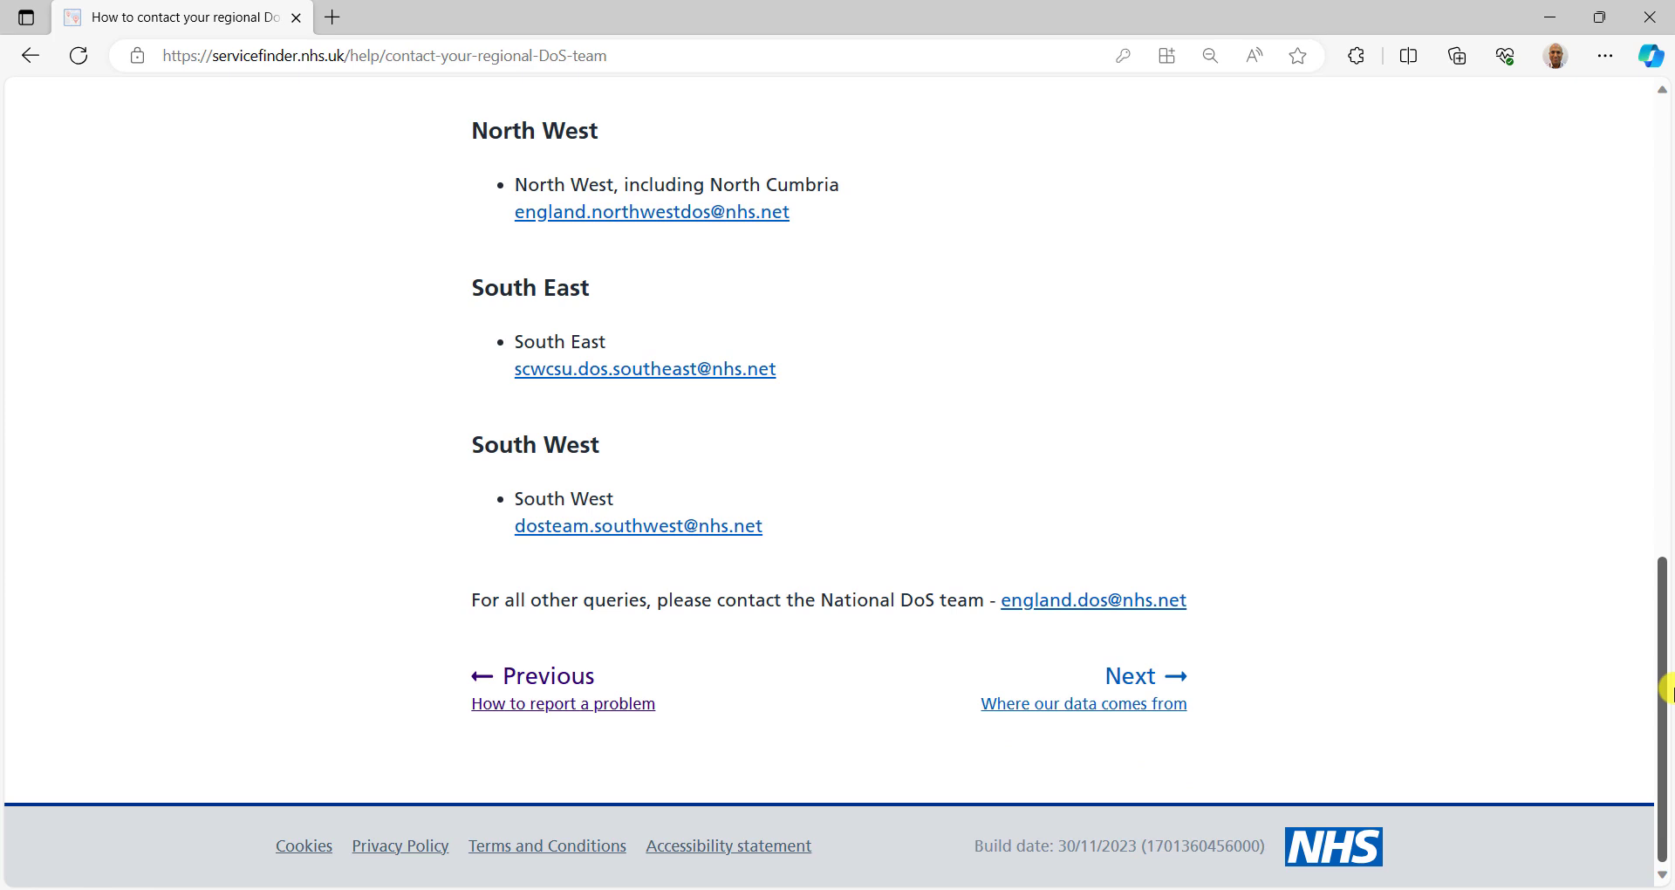